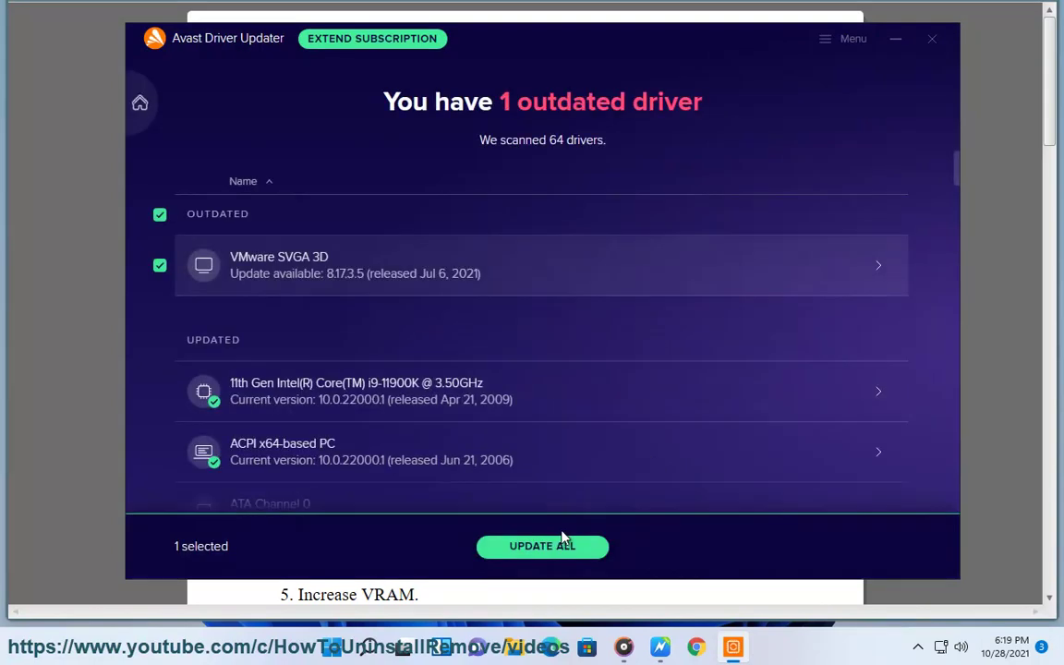
Step: Minimize the driver updater and launch Battle.net from the desktop to check for game updates
{"action": "left_click", "coordinate": [895, 45]}
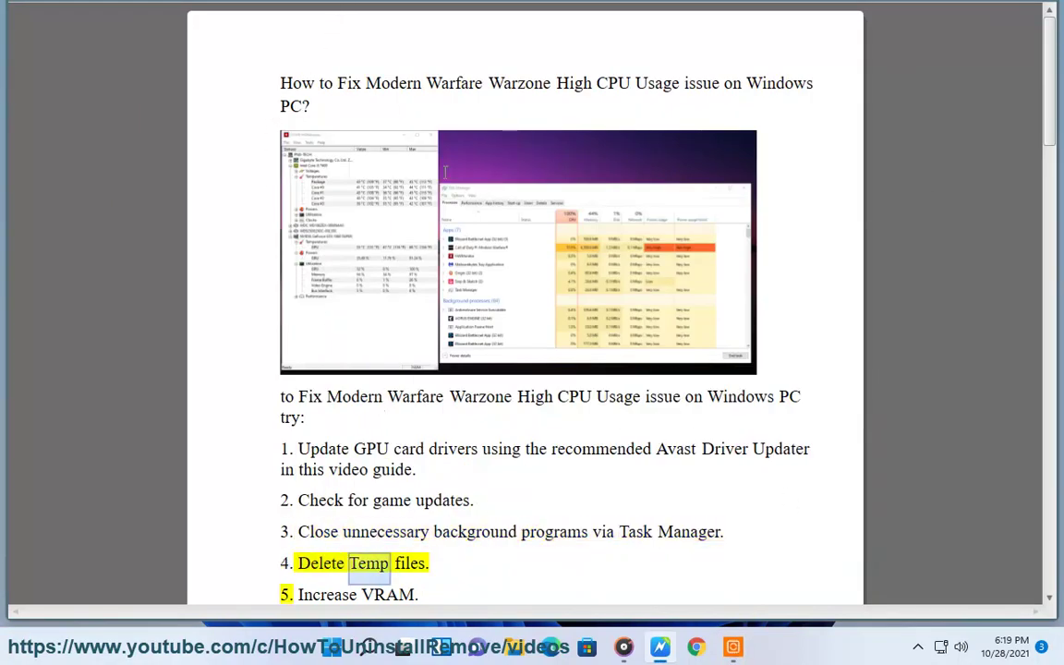
{"action": "left_click_drag", "start_coordinate": [475, 487], "coordinate": [349, 487]}
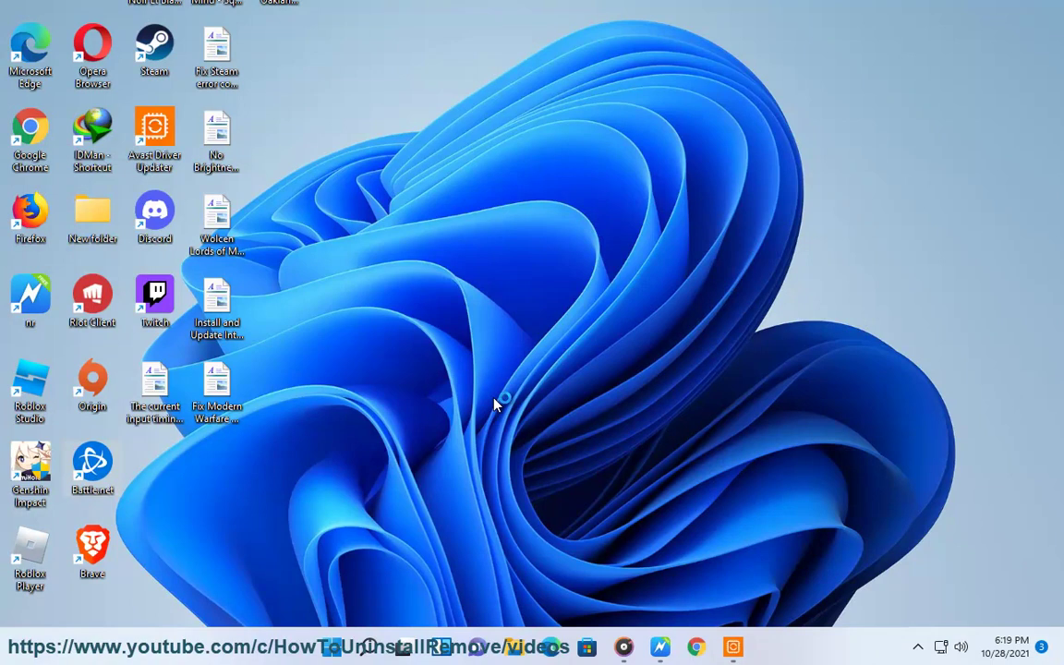
{"action": "right_click", "coordinate": [646, 325]}
{"action": "left_click", "coordinate": [683, 152]}
Step: Return to the guide's background programs tip, search Windows for "TASK" and open Task Manager
{"action": "left_click", "coordinate": [660, 646]}
{"action": "left_click", "coordinate": [402, 520]}
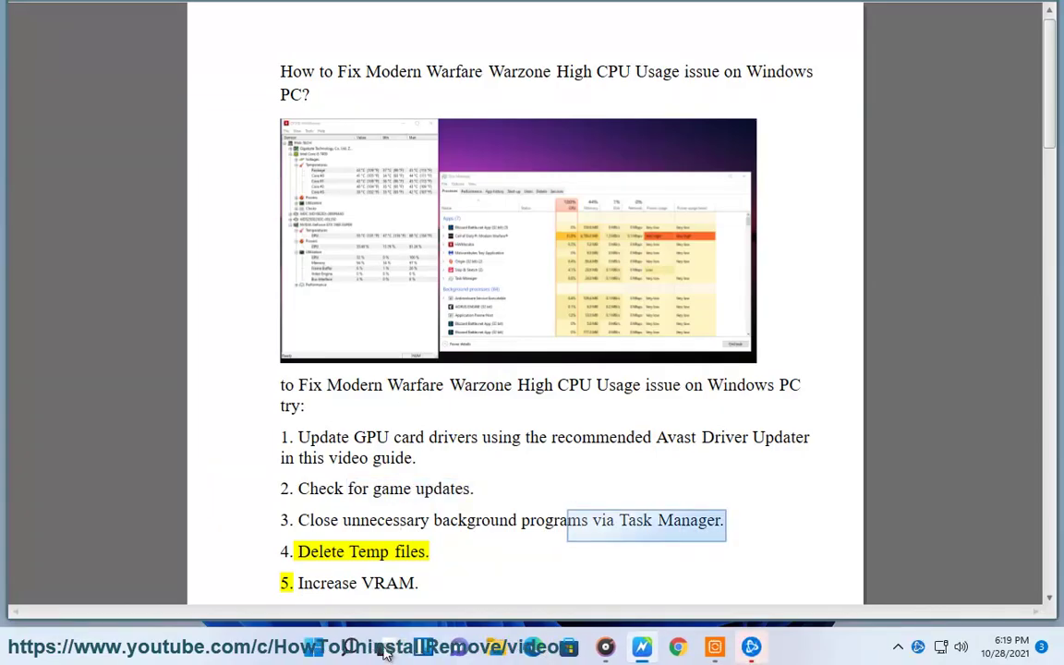
{"action": "left_click", "coordinate": [349, 647]}
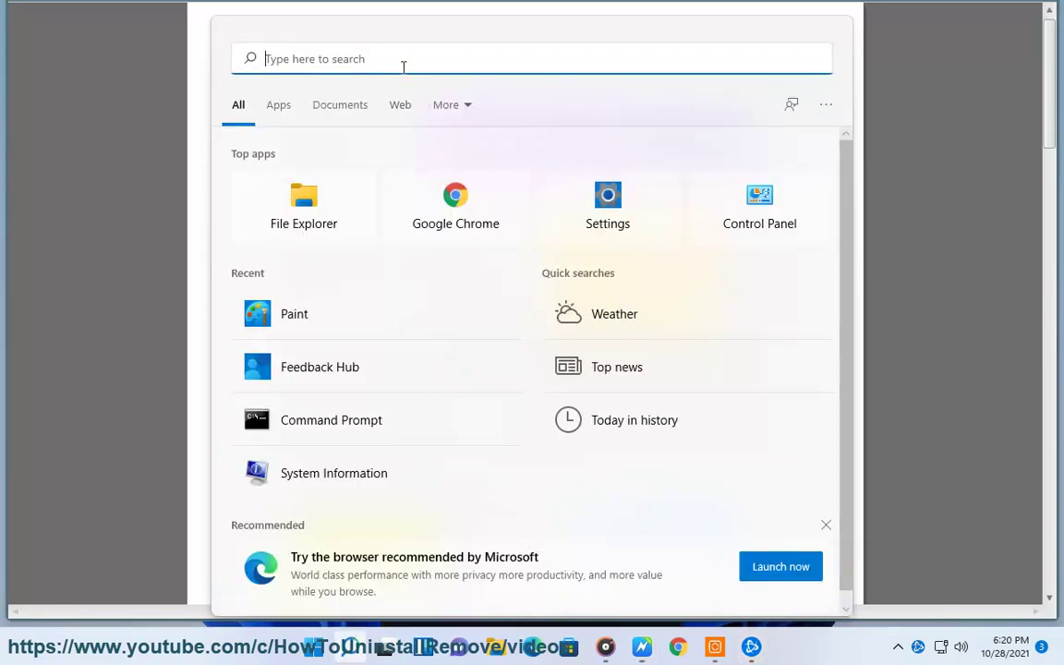
{"action": "type", "text": "TASK"}
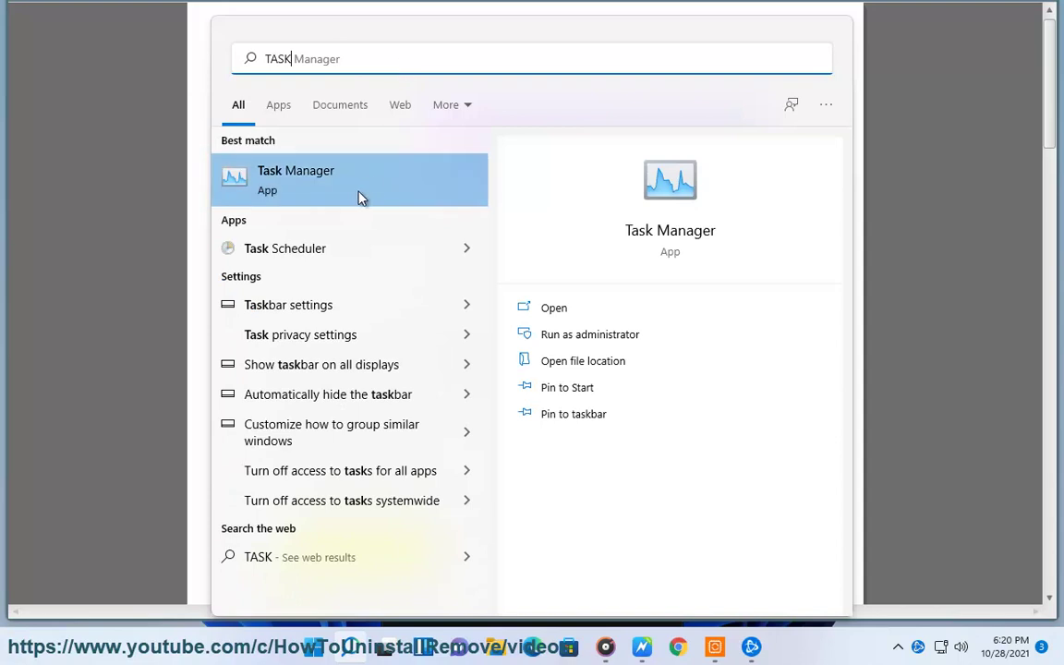
{"action": "left_click", "coordinate": [362, 195]}
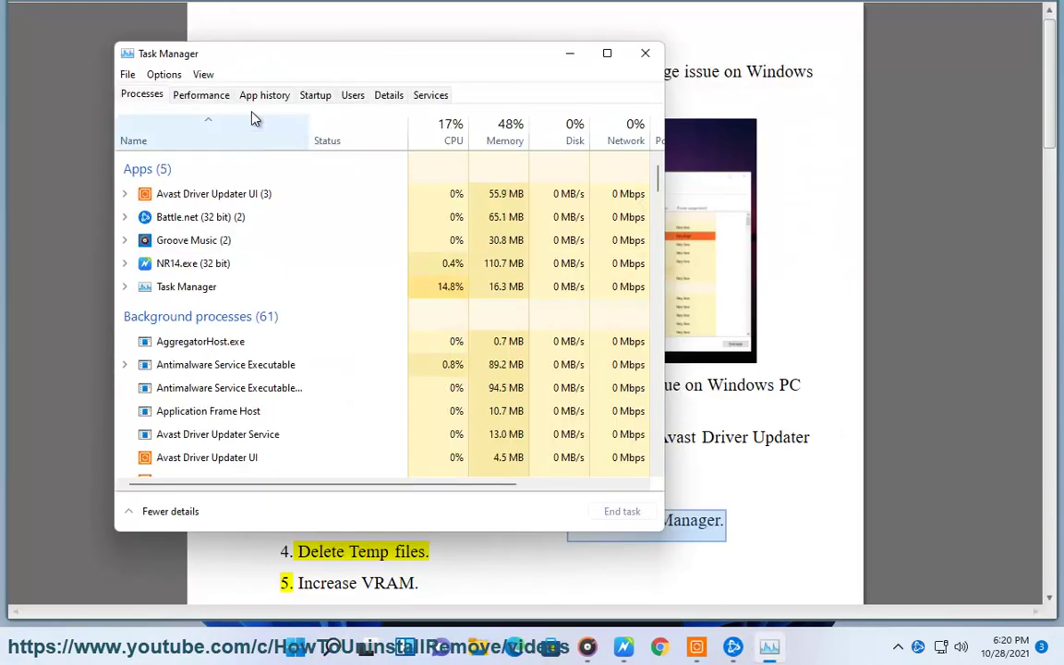
Step: Review the running processes, selecting Groove Music, Internet Download Manager and Microsoft Edge in turn, and minimize Task Manager
{"action": "left_click", "coordinate": [205, 245]}
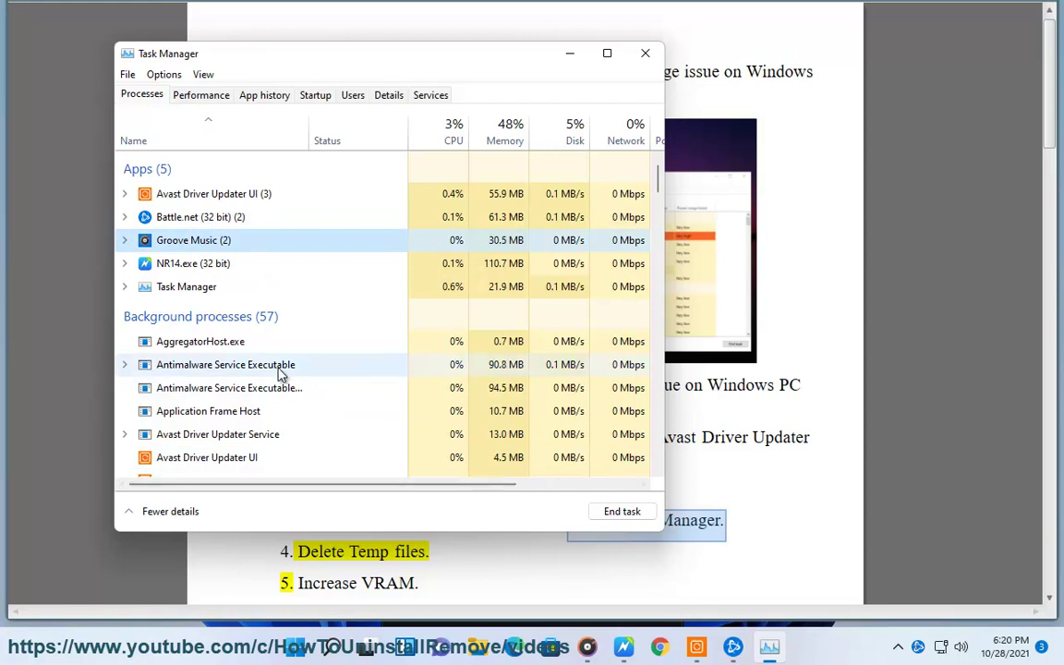
{"action": "scroll", "coordinate": [249, 407], "scroll_direction": "down", "scroll_amount": 1}
{"action": "scroll", "coordinate": [249, 406], "scroll_direction": "down", "scroll_amount": 4}
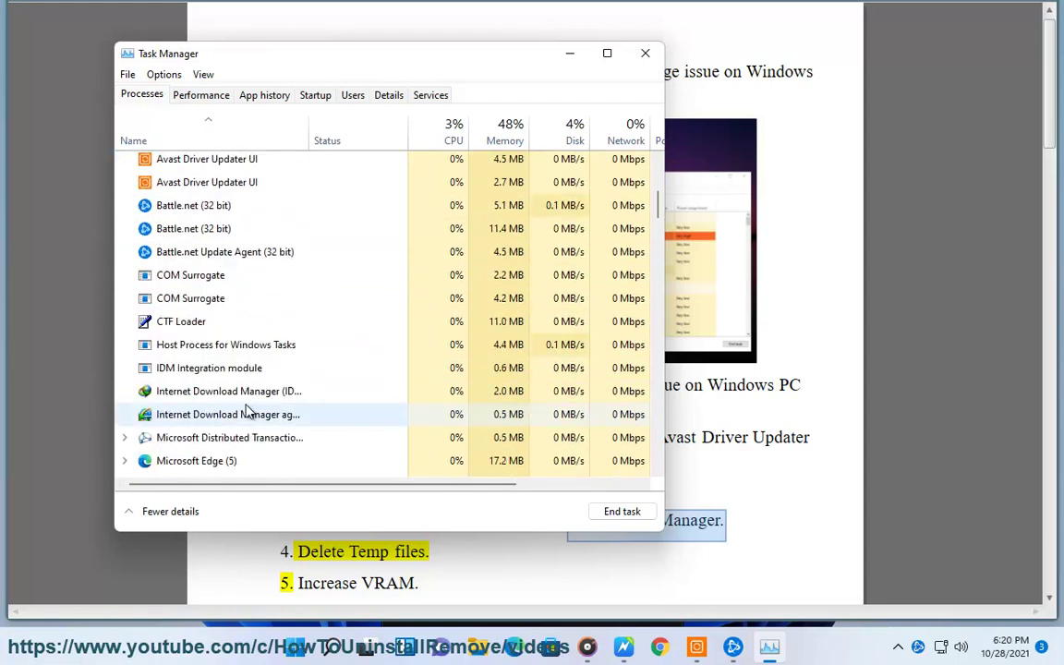
{"action": "left_click", "coordinate": [231, 365]}
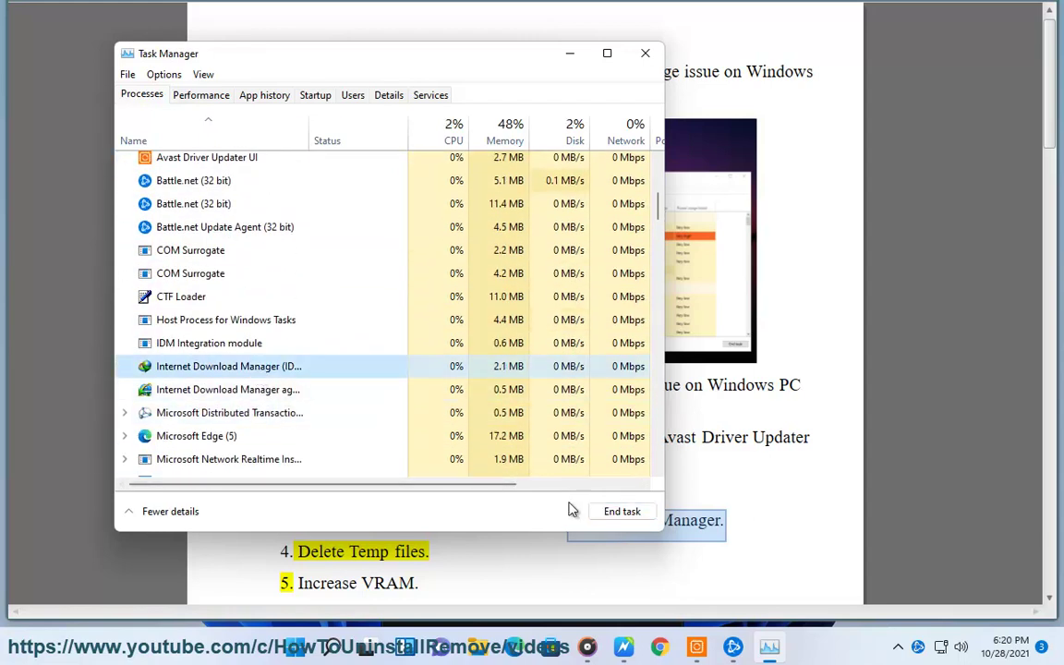
{"action": "left_click", "coordinate": [244, 443]}
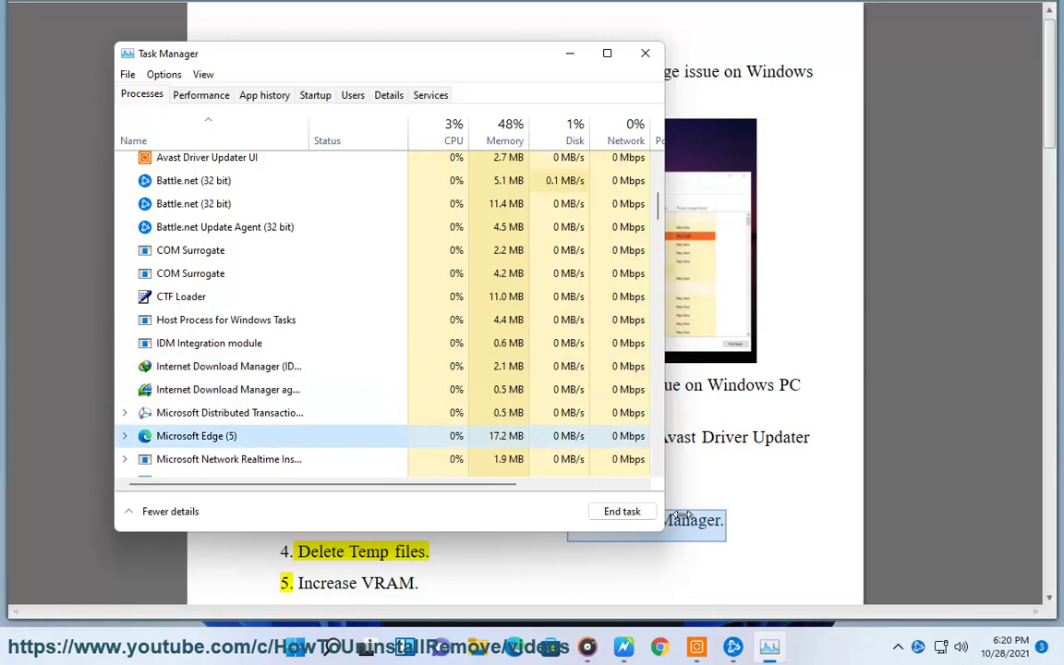
{"action": "left_click", "coordinate": [571, 54]}
Step: Open Windows Settings, search for "TEMP" and open the Delete temporary files result
{"action": "left_click", "coordinate": [476, 497]}
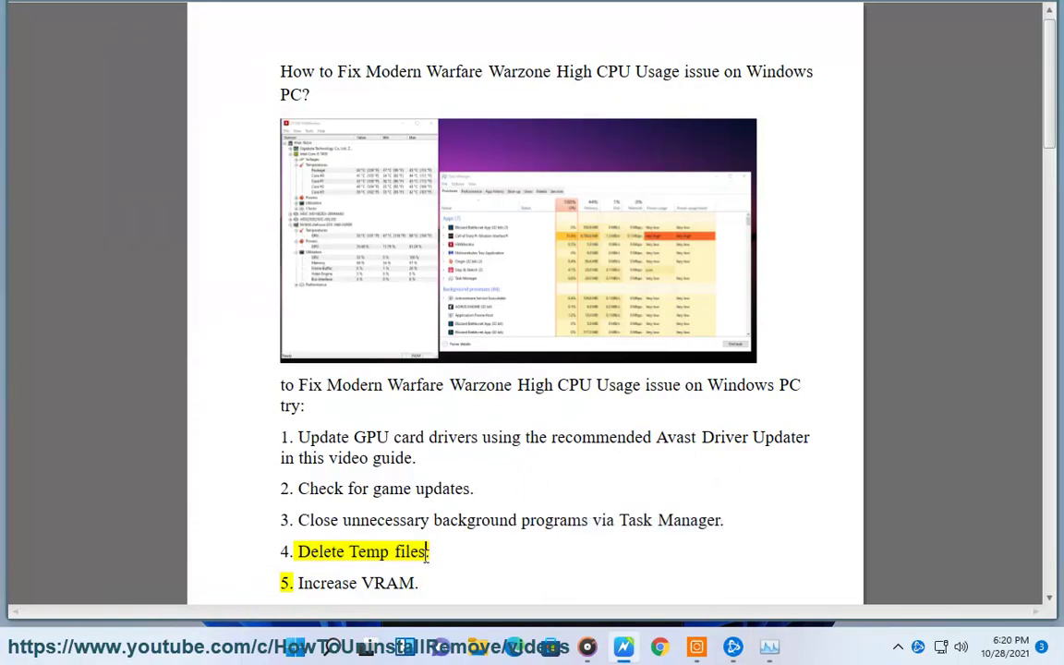
{"action": "left_click_drag", "start_coordinate": [427, 554], "coordinate": [323, 551]}
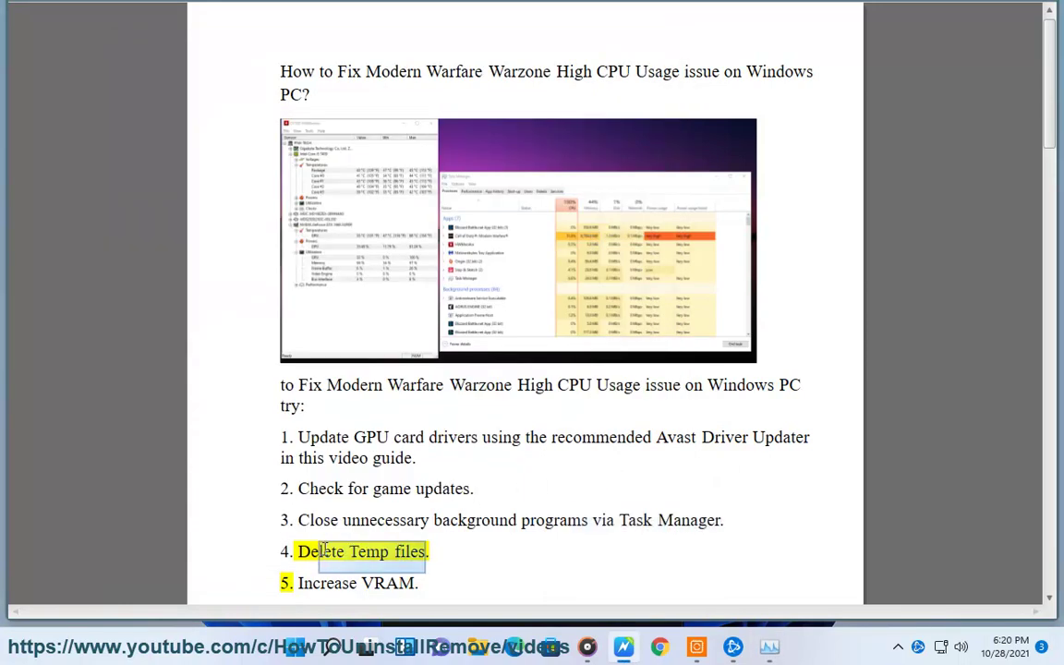
{"action": "left_click", "coordinate": [304, 650]}
{"action": "left_click", "coordinate": [755, 163]}
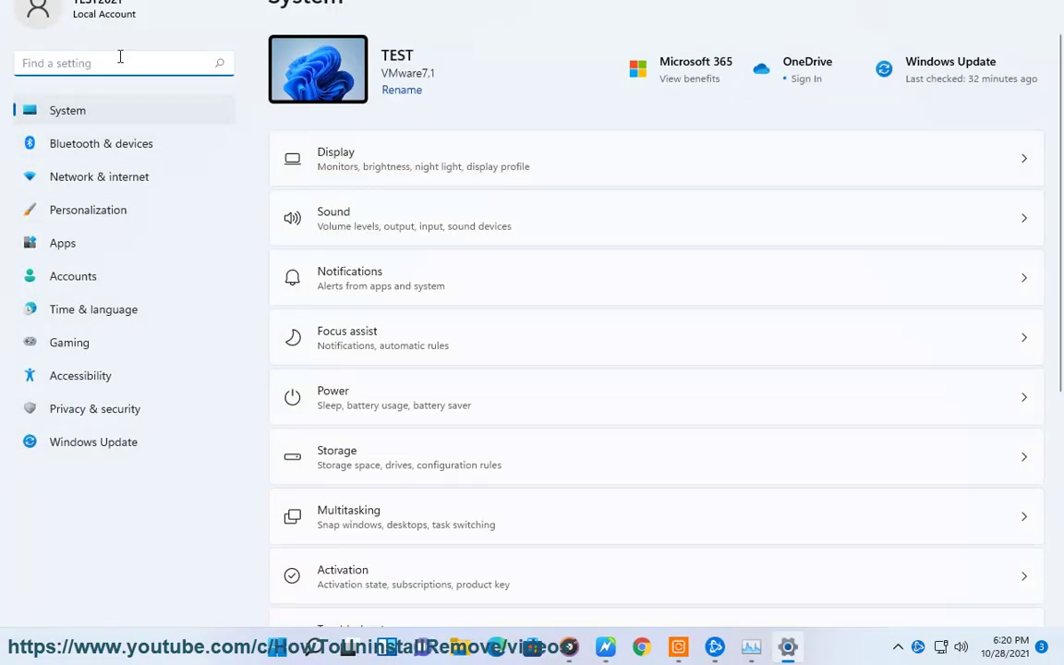
{"action": "type", "text": "TEMP"}
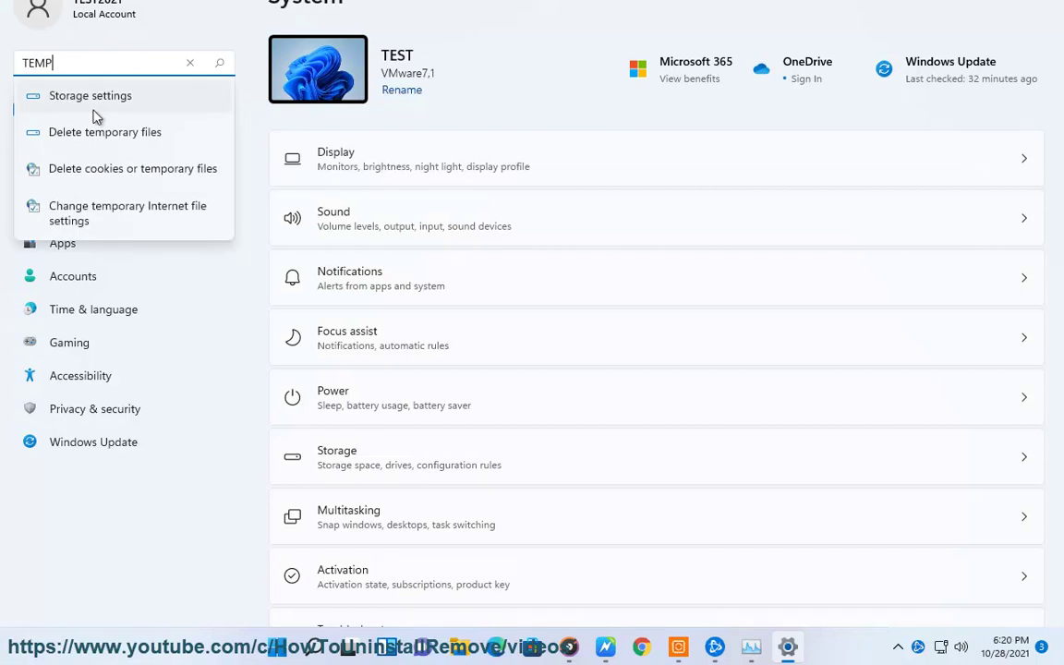
{"action": "left_click", "coordinate": [123, 141]}
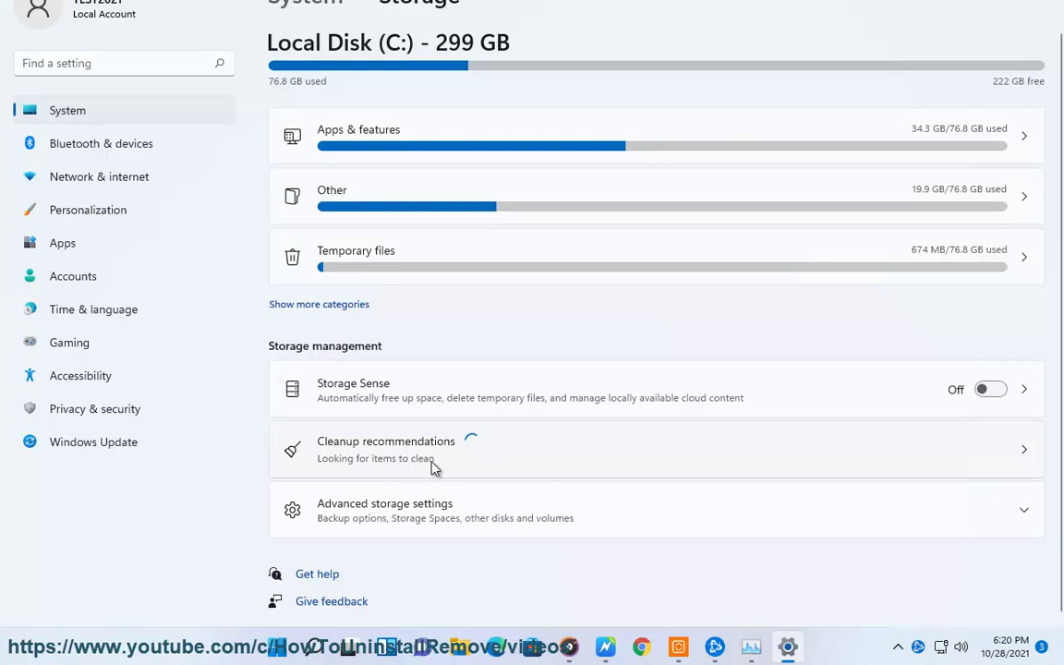
Step: Open the Virtual Memory dialog through This PC's properties, the advanced system settings and the advanced performance options
{"action": "key", "text": "alt+Tab"}
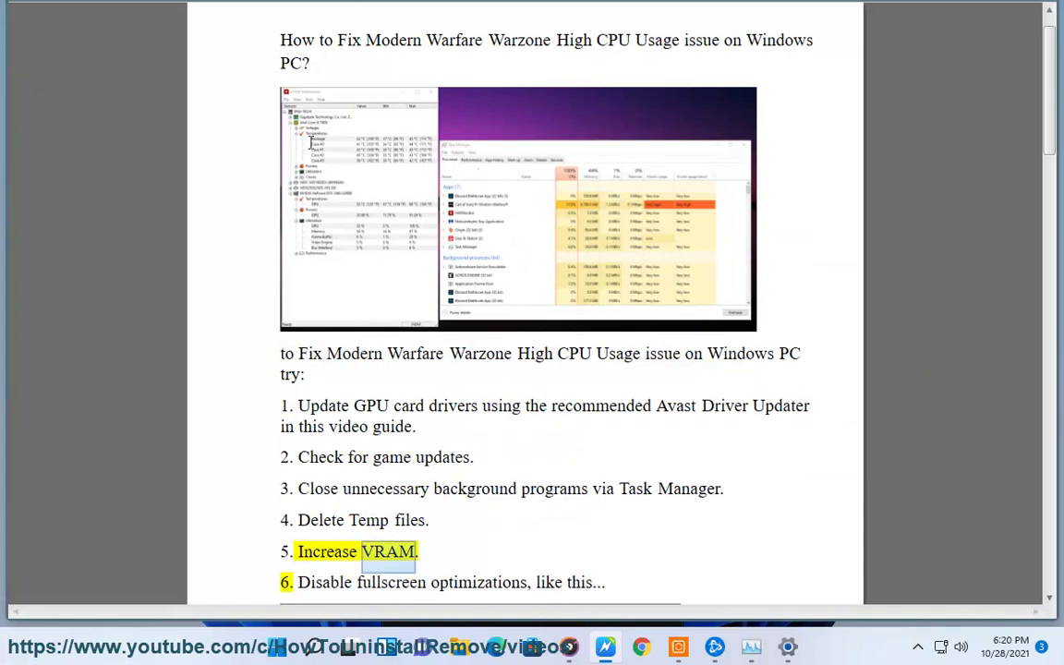
{"action": "left_click", "coordinate": [460, 647]}
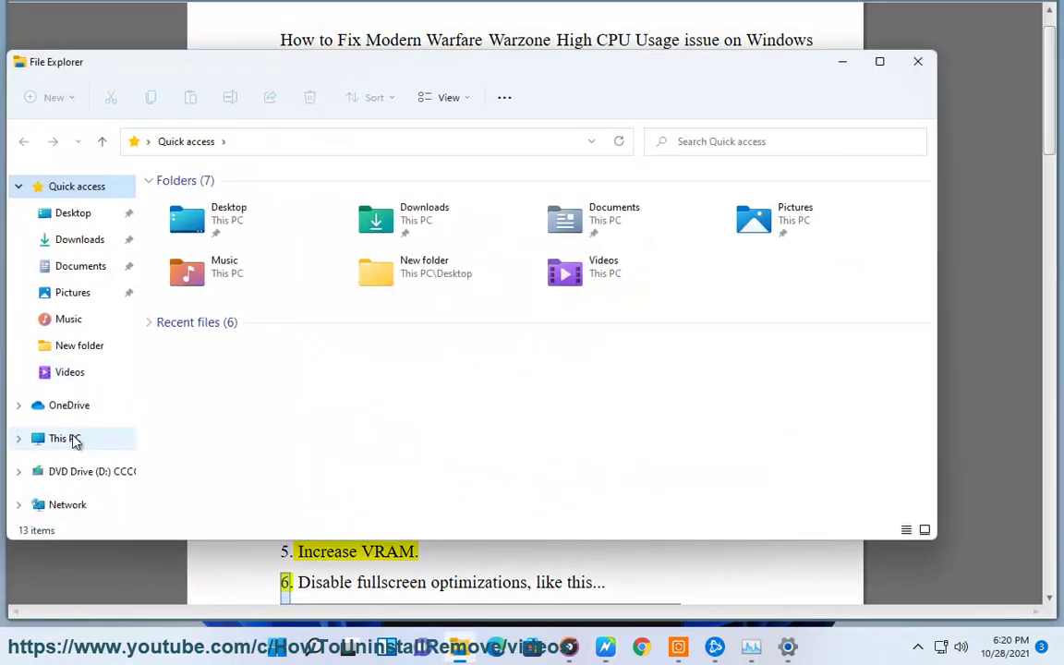
{"action": "right_click", "coordinate": [76, 440]}
{"action": "left_click", "coordinate": [155, 385]}
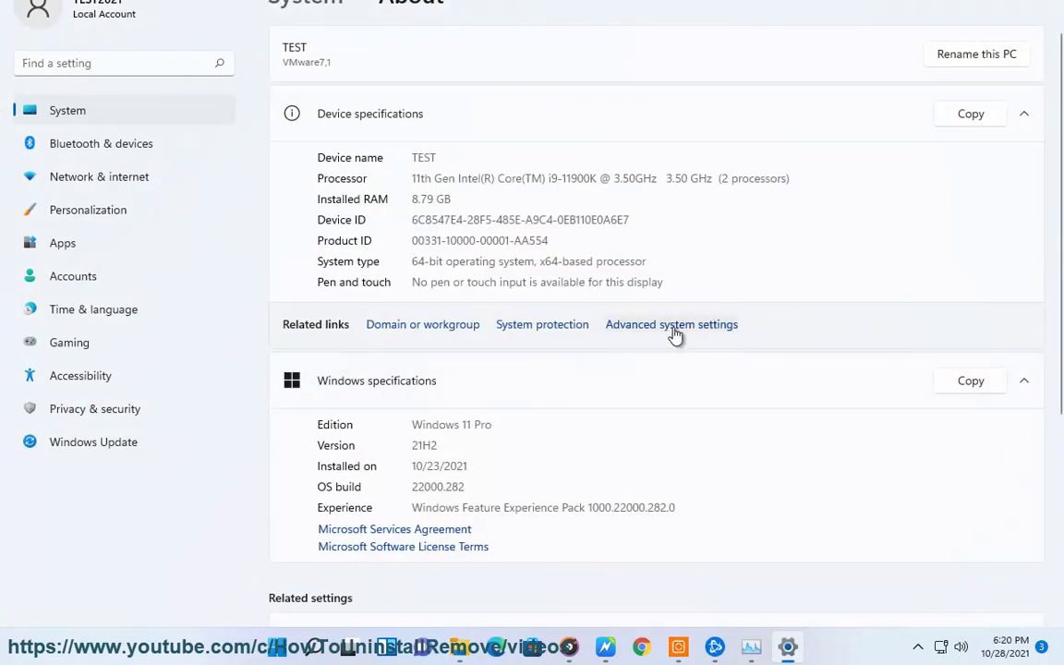
{"action": "left_click", "coordinate": [671, 324]}
{"action": "left_click_drag", "start_coordinate": [237, 27], "coordinate": [242, 200]}
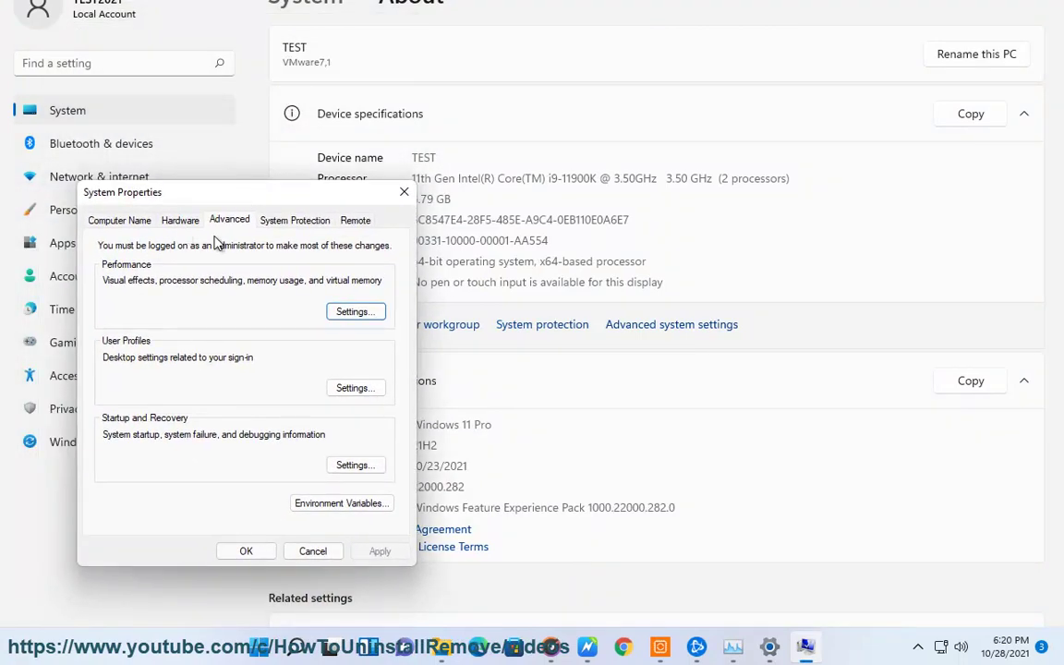
{"action": "left_click", "coordinate": [355, 312]}
{"action": "left_click_drag", "start_coordinate": [412, 136], "coordinate": [703, 143]}
{"action": "left_click", "coordinate": [580, 171]}
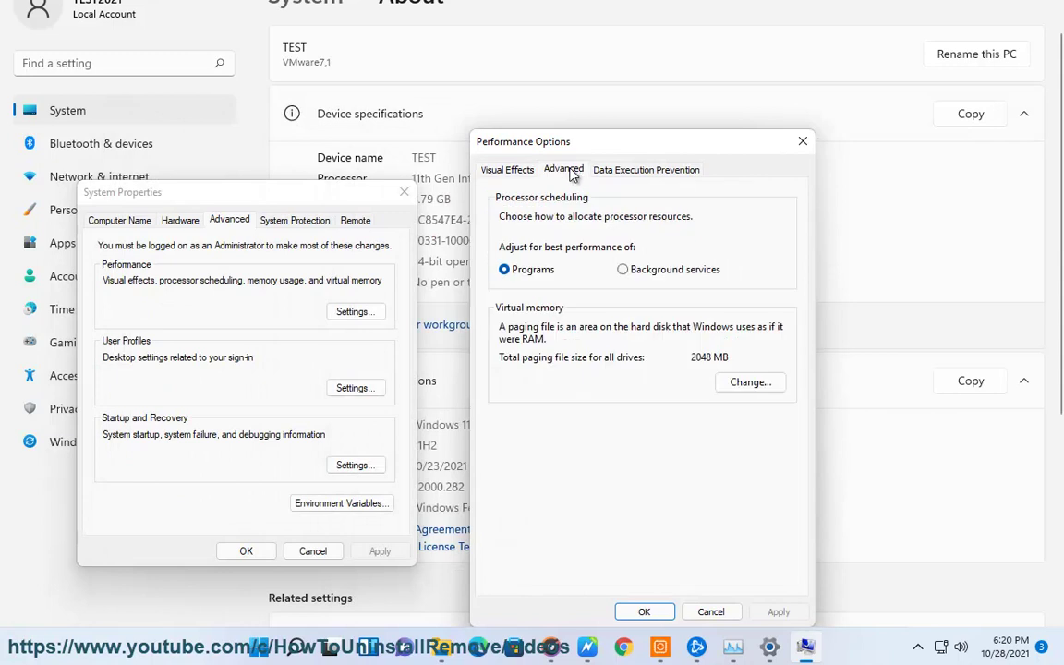
{"action": "left_click", "coordinate": [739, 384]}
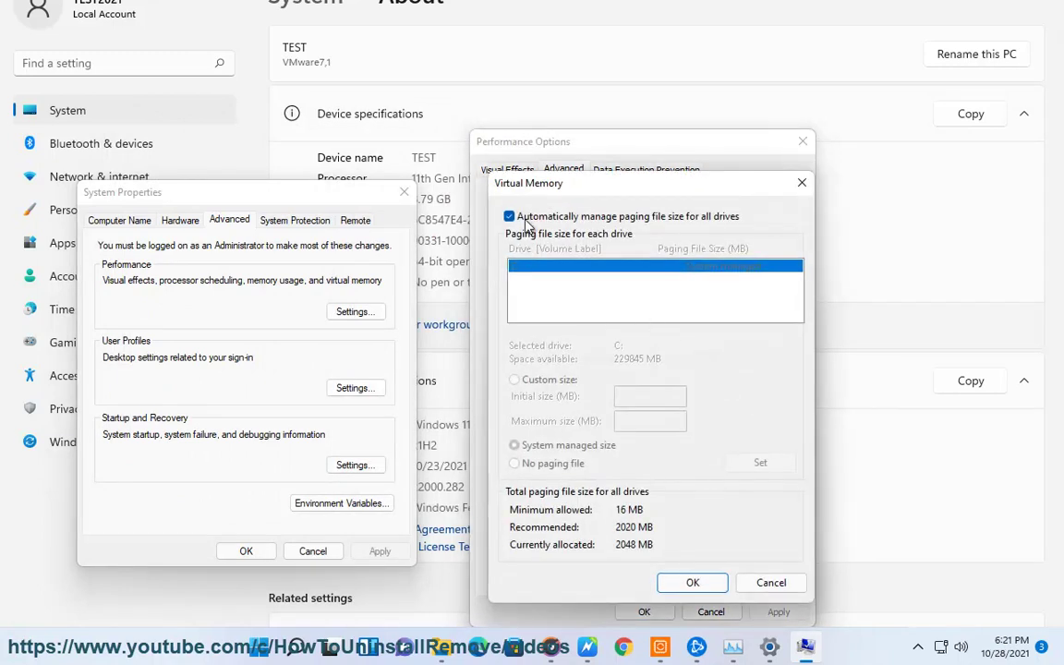
Step: Try a custom paging file size for drive C: of 150000 MB initial and 200000 MB maximum, and cancel all the dialogs
{"action": "left_click", "coordinate": [509, 216]}
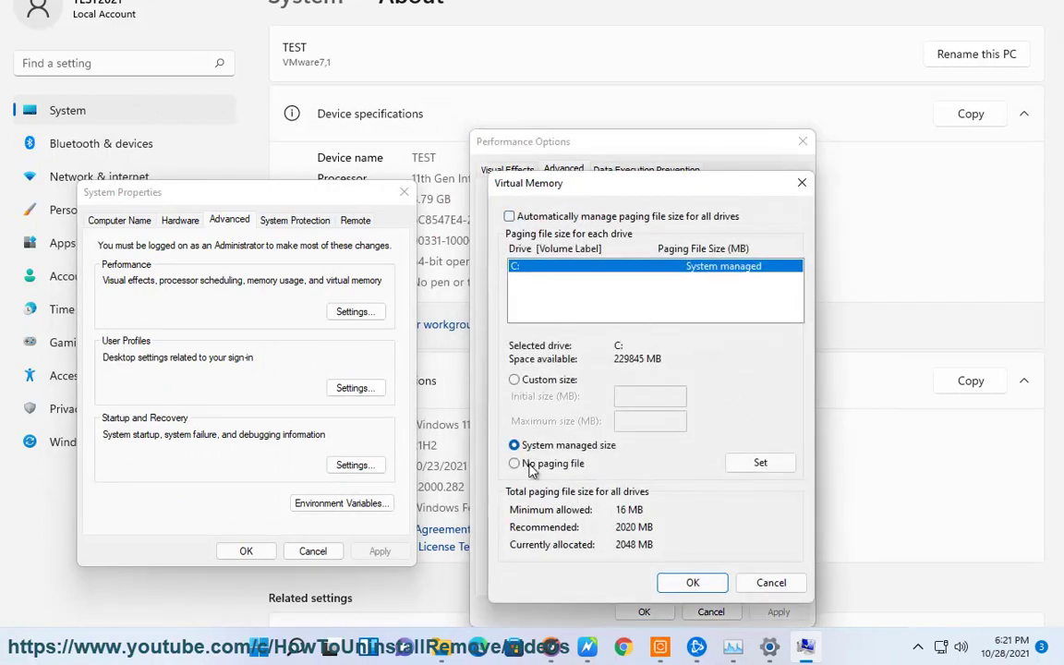
{"action": "left_click", "coordinate": [536, 379]}
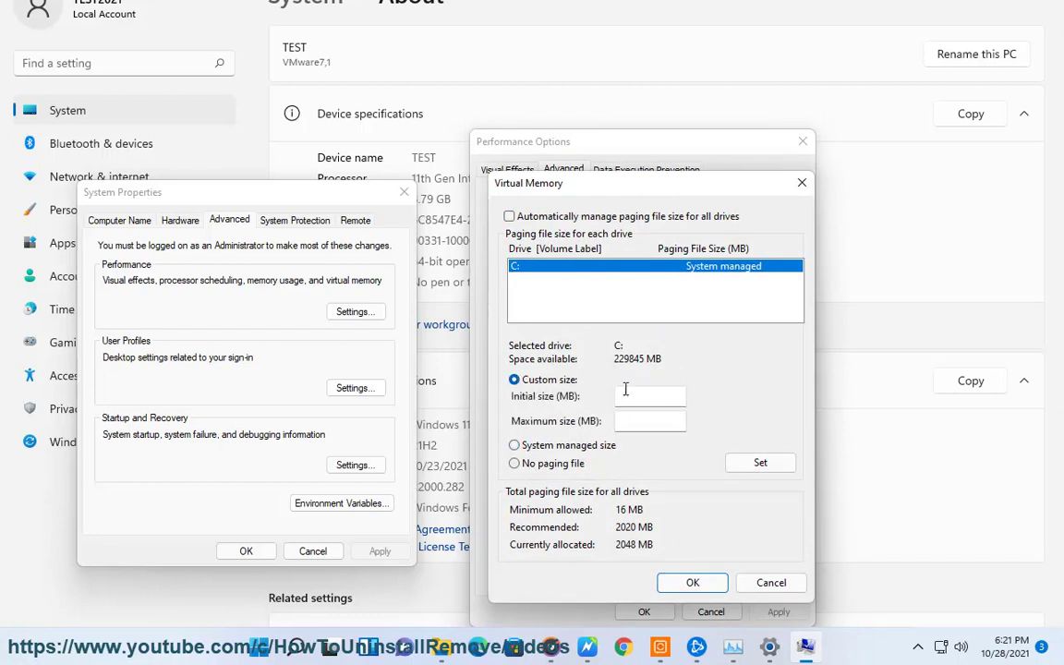
{"action": "type", "text": "150"}
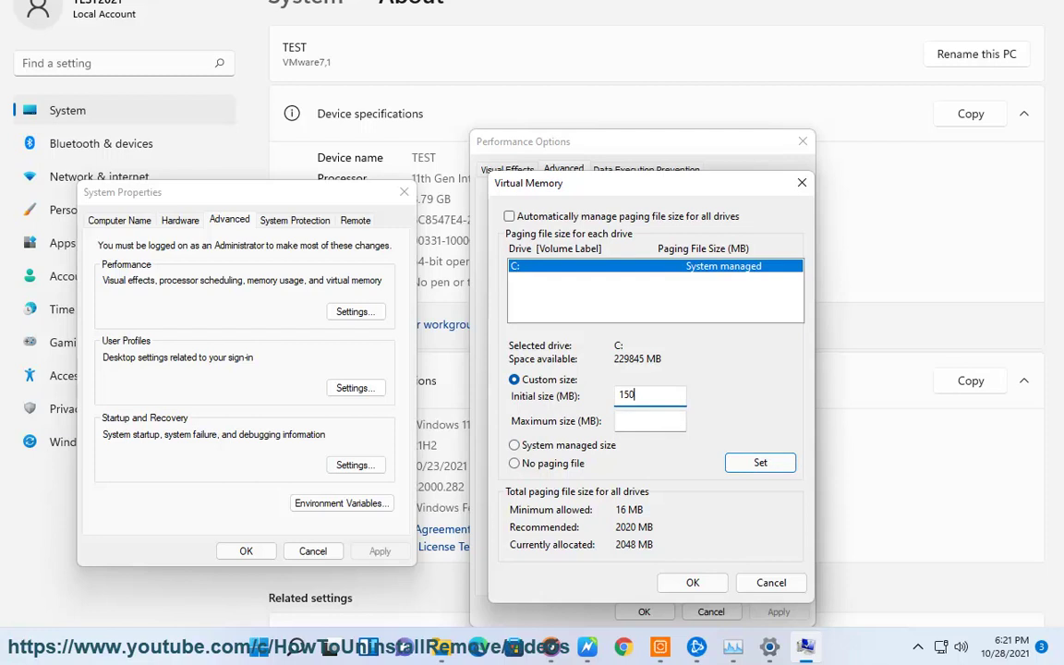
{"action": "left_click_drag", "start_coordinate": [642, 397], "coordinate": [571, 395]}
{"action": "left_click", "coordinate": [629, 422]}
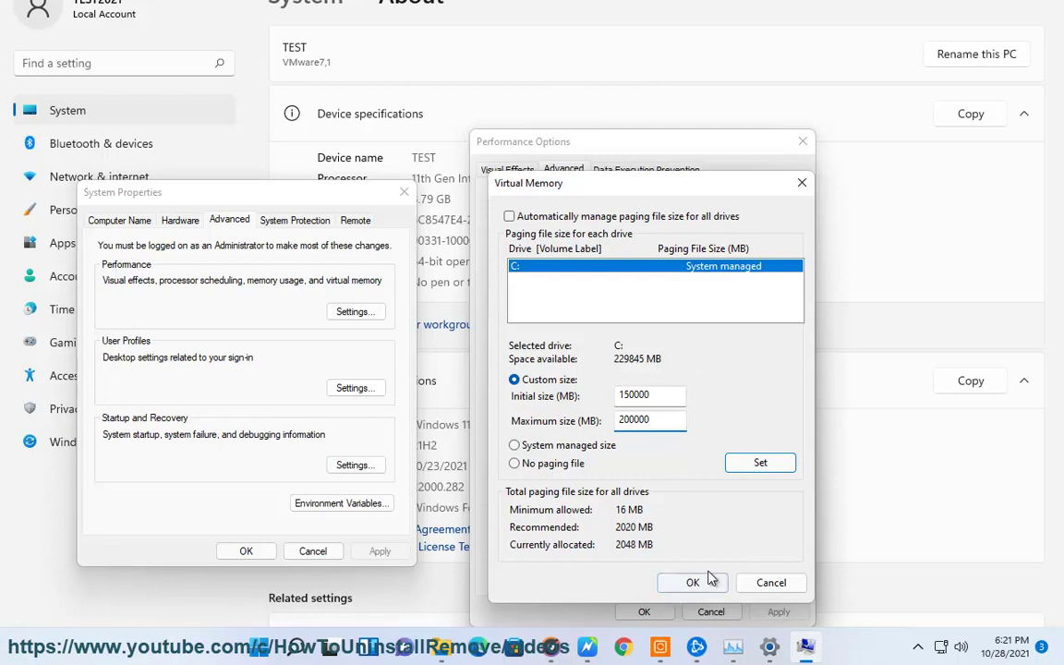
{"action": "left_click", "coordinate": [781, 582]}
{"action": "left_click", "coordinate": [713, 609]}
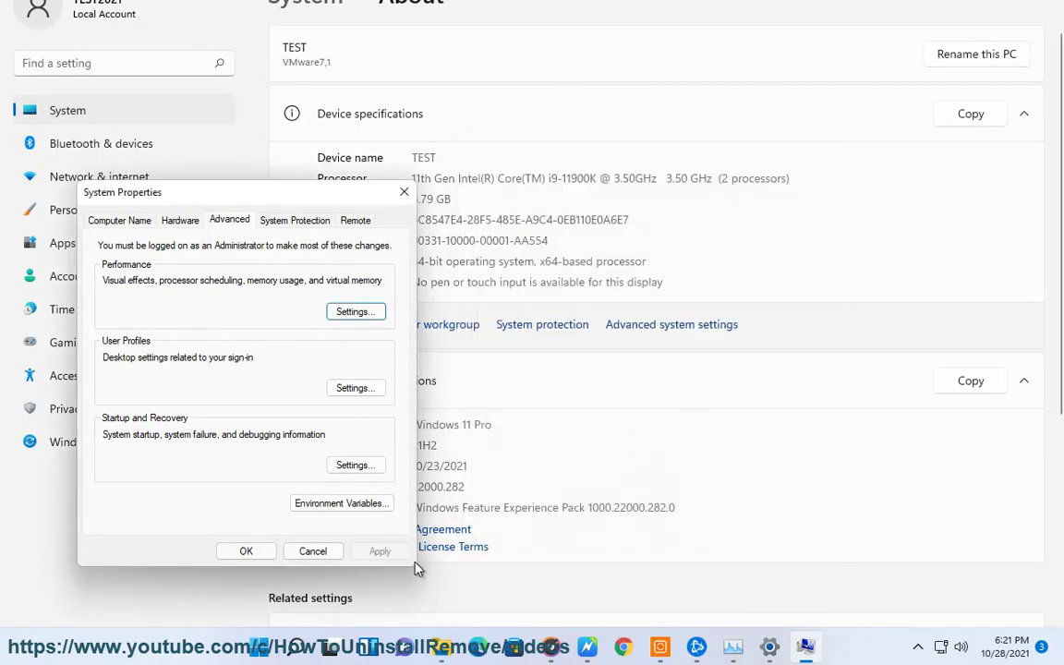
{"action": "left_click", "coordinate": [314, 550]}
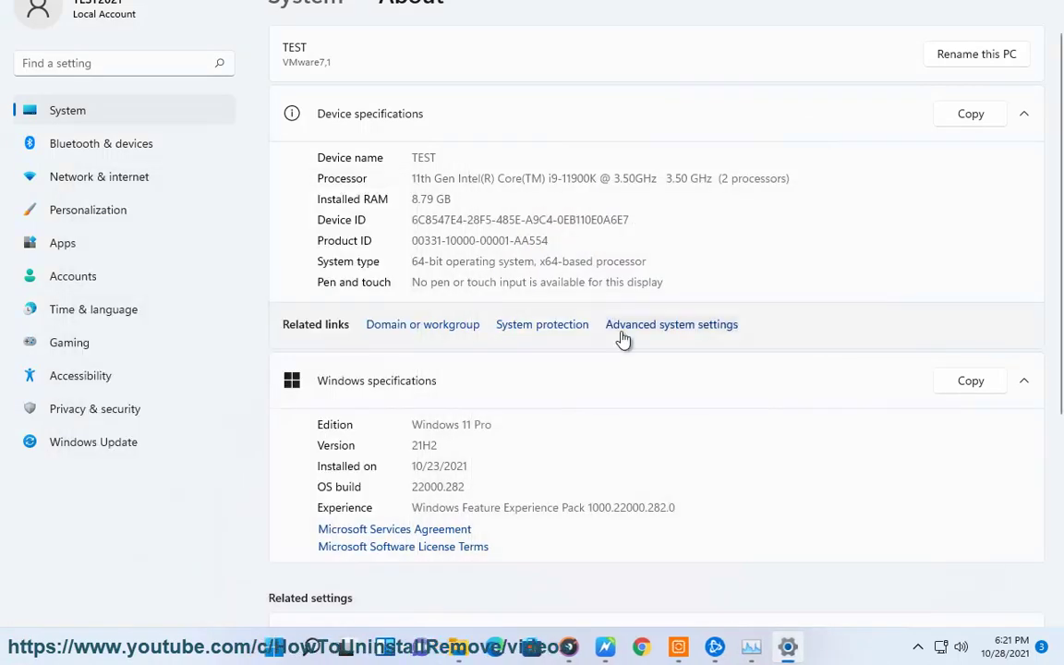
Step: Close Settings and File Explorer and go to the guide's instructions on disabling fullscreen optimizations
{"action": "key", "text": "alt+F4"}
{"action": "left_click", "coordinate": [921, 67]}
{"action": "scroll", "coordinate": [755, 404], "scroll_direction": "down", "scroll_amount": 3}
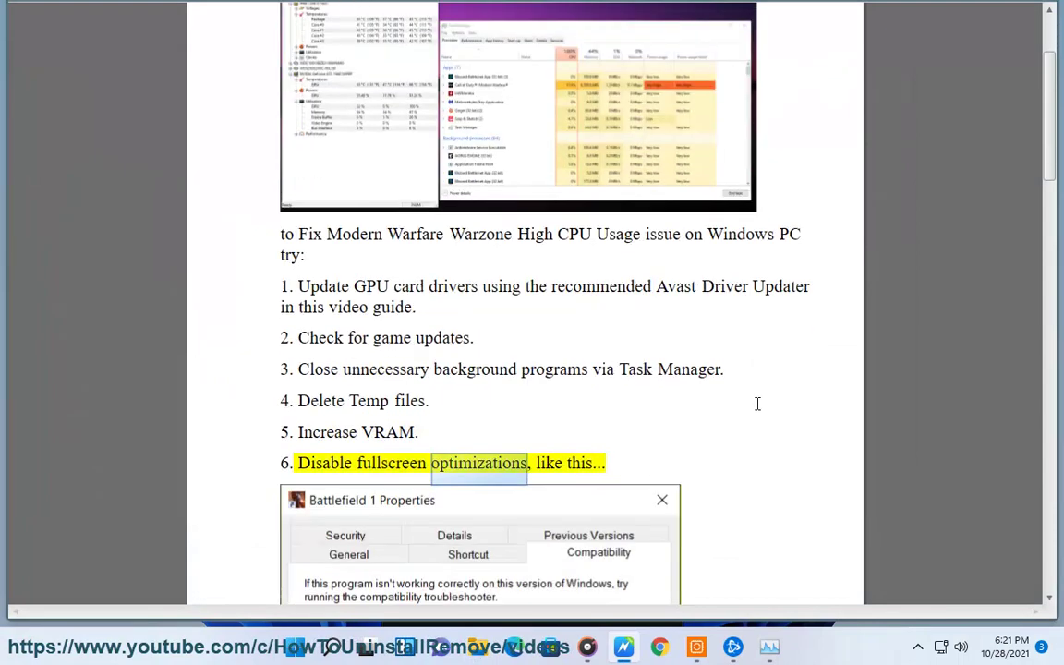
{"action": "scroll", "coordinate": [440, 502], "scroll_direction": "down", "scroll_amount": 2}
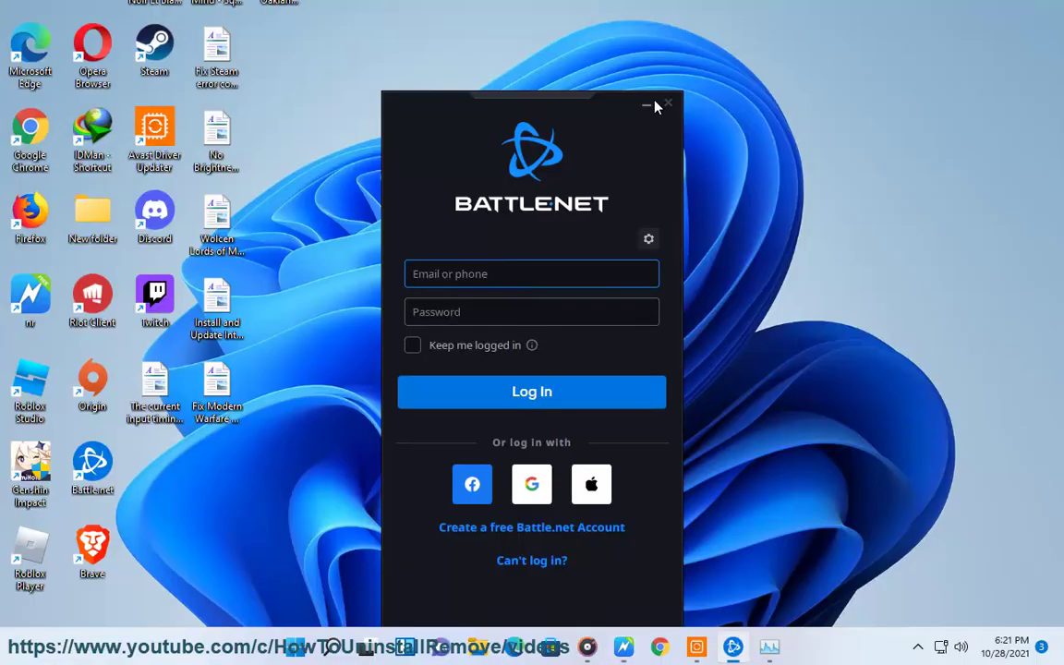
Step: Try disabling fullscreen optimizations in the Battle.net desktop shortcut's compatibility properties, and cancel the dialog
{"action": "left_click", "coordinate": [667, 104]}
{"action": "right_click", "coordinate": [87, 448]}
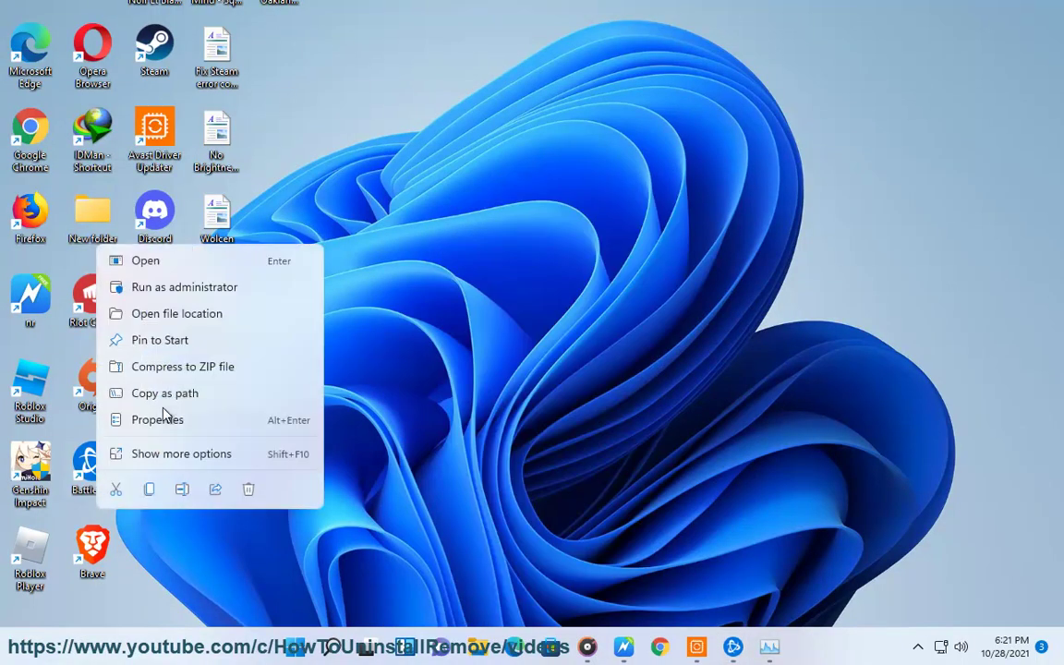
{"action": "left_click", "coordinate": [153, 424]}
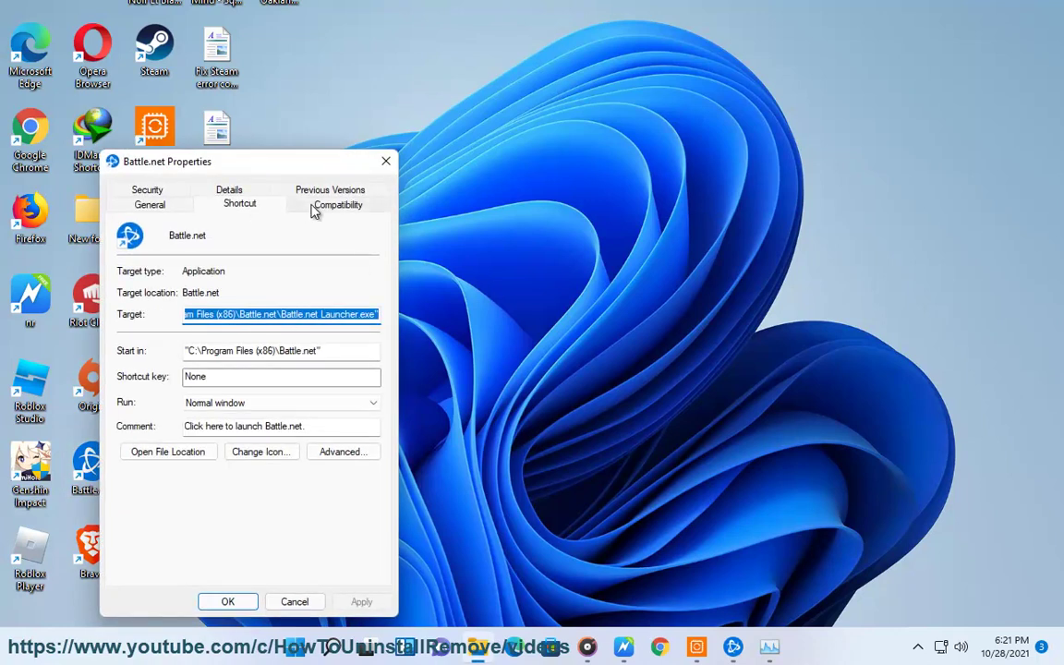
{"action": "left_click", "coordinate": [314, 208]}
{"action": "left_click", "coordinate": [166, 450]}
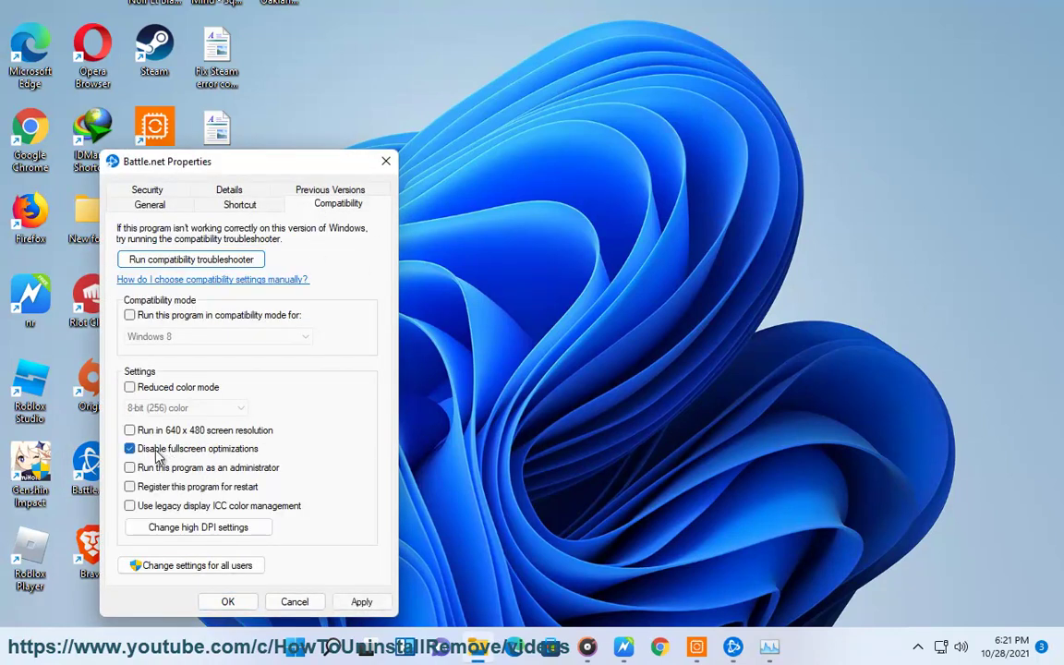
{"action": "left_click", "coordinate": [301, 602]}
Step: Go from the guide's priority-level instructions to Task Manager and view the properties of the first Battle.net (32 bit) process
{"action": "left_click", "coordinate": [623, 646]}
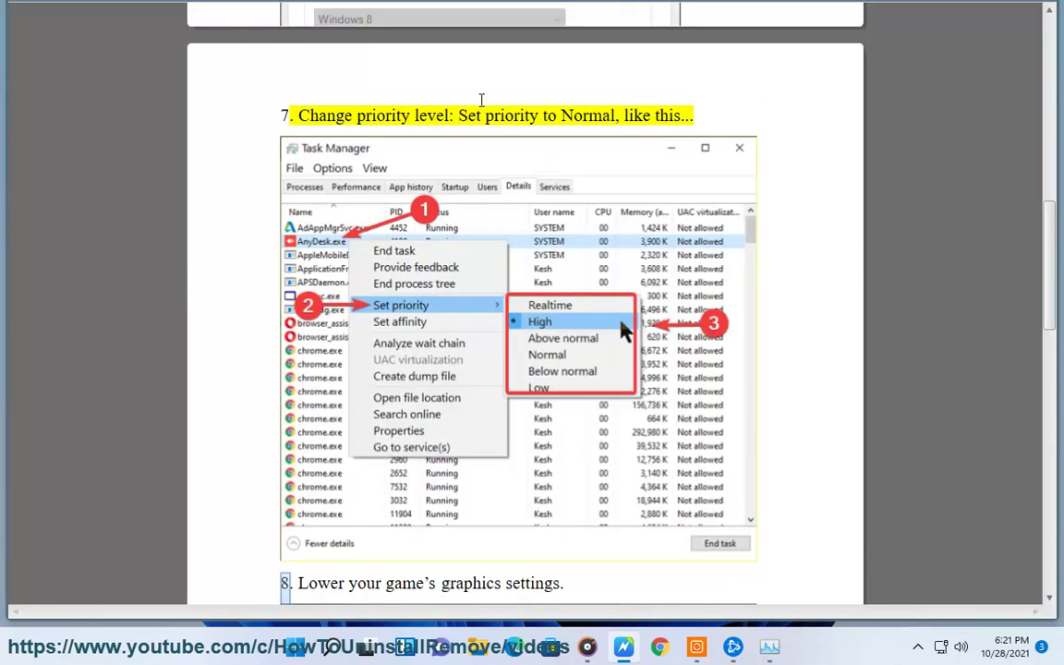
{"action": "left_click", "coordinate": [769, 646]}
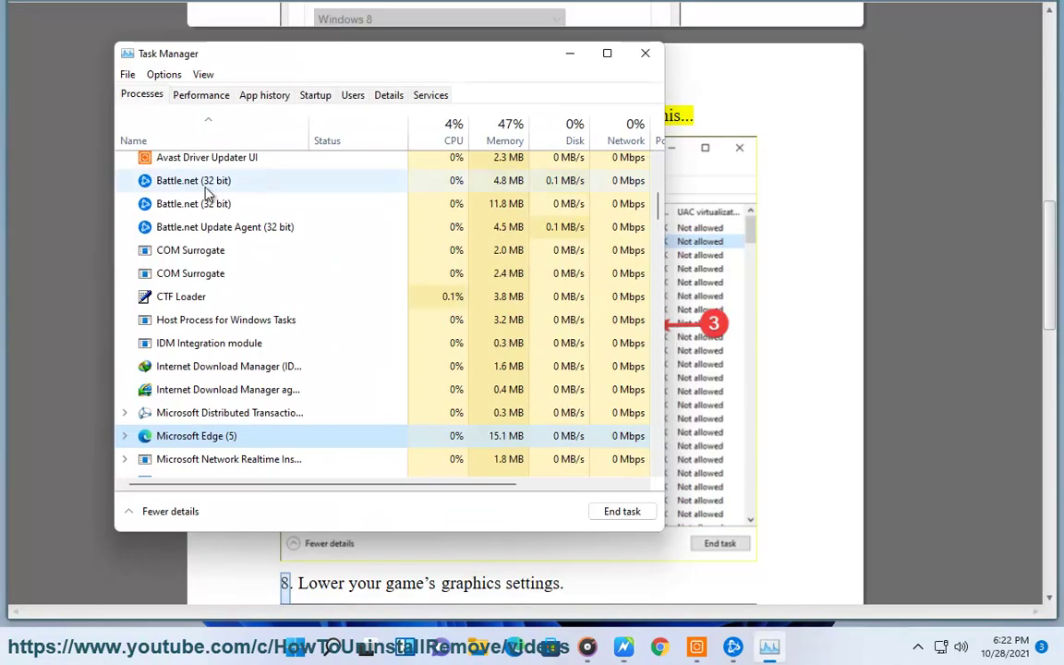
{"action": "right_click", "coordinate": [209, 189]}
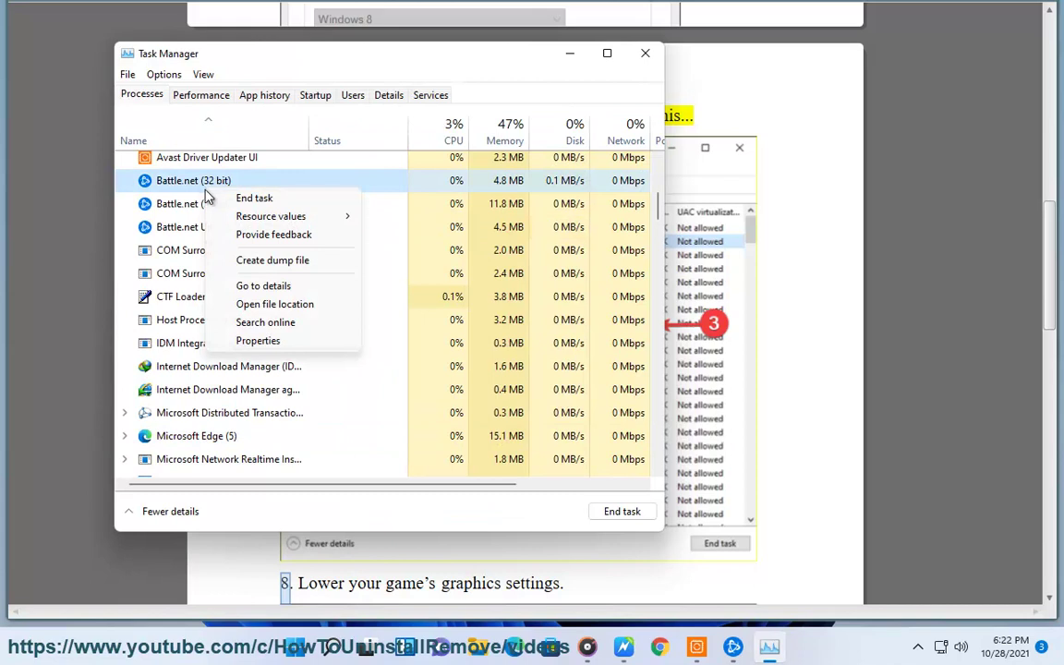
{"action": "left_click", "coordinate": [251, 341]}
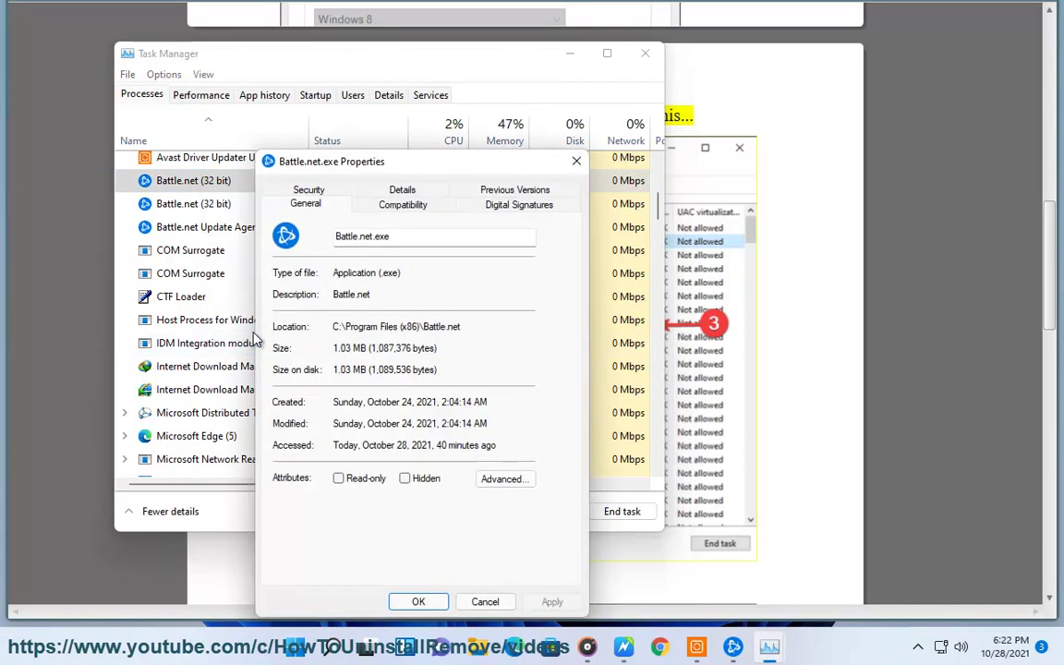
{"action": "left_click", "coordinate": [577, 162]}
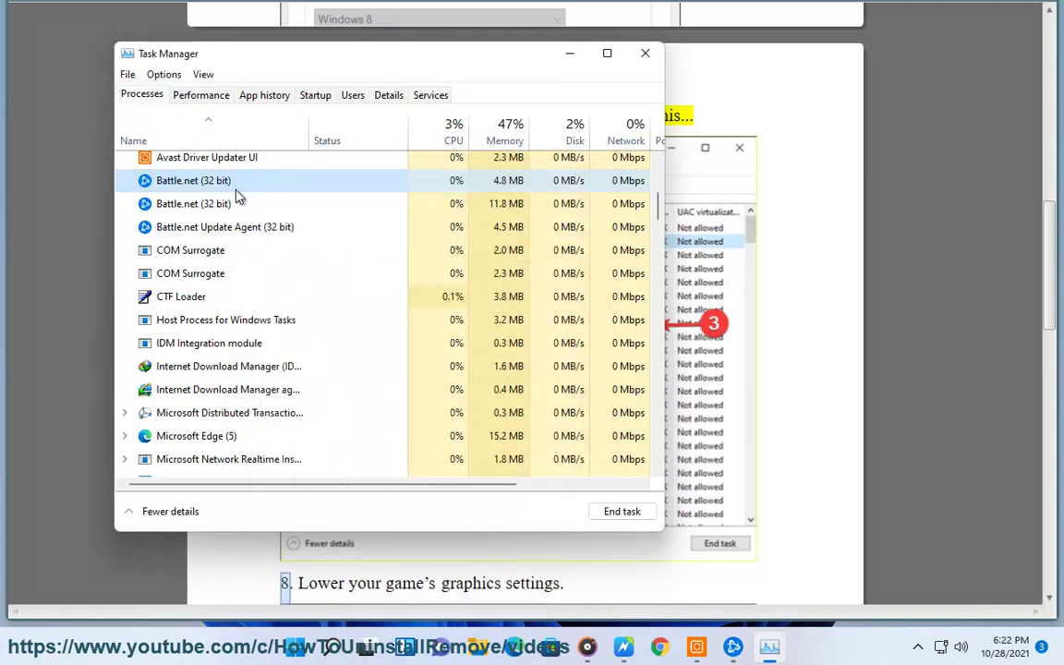
Step: Check the available commands for both Battle.net (32 bit) processes and the Battle.net Update Agent, including the agent's resource value options
{"action": "left_click_drag", "start_coordinate": [414, 62], "coordinate": [675, 136]}
{"action": "right_click", "coordinate": [438, 261]}
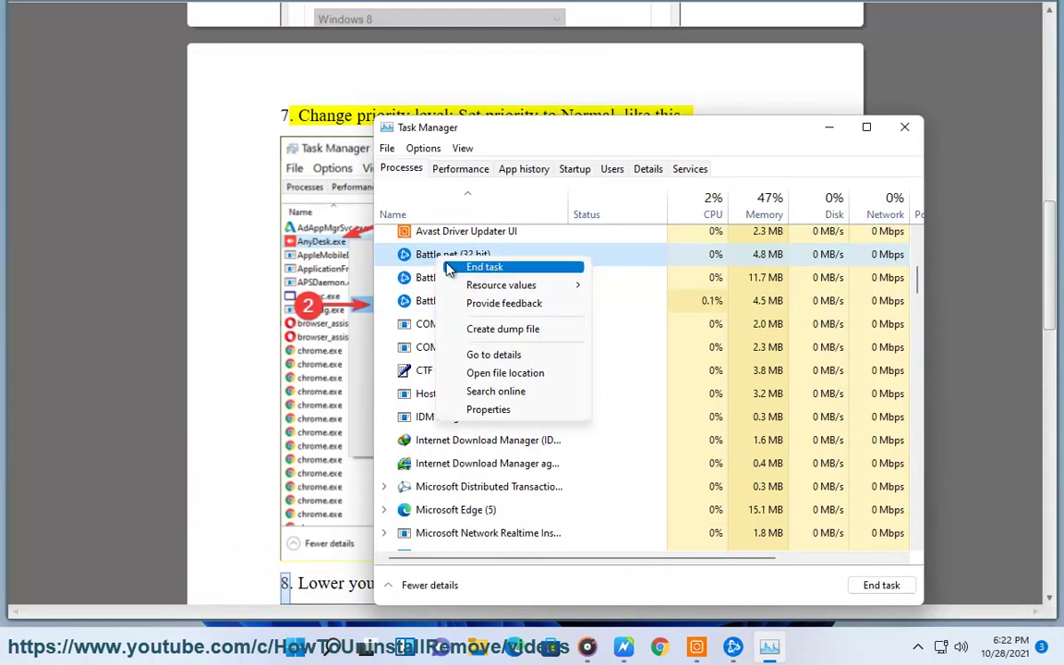
{"action": "left_click", "coordinate": [429, 279]}
{"action": "right_click", "coordinate": [431, 281]}
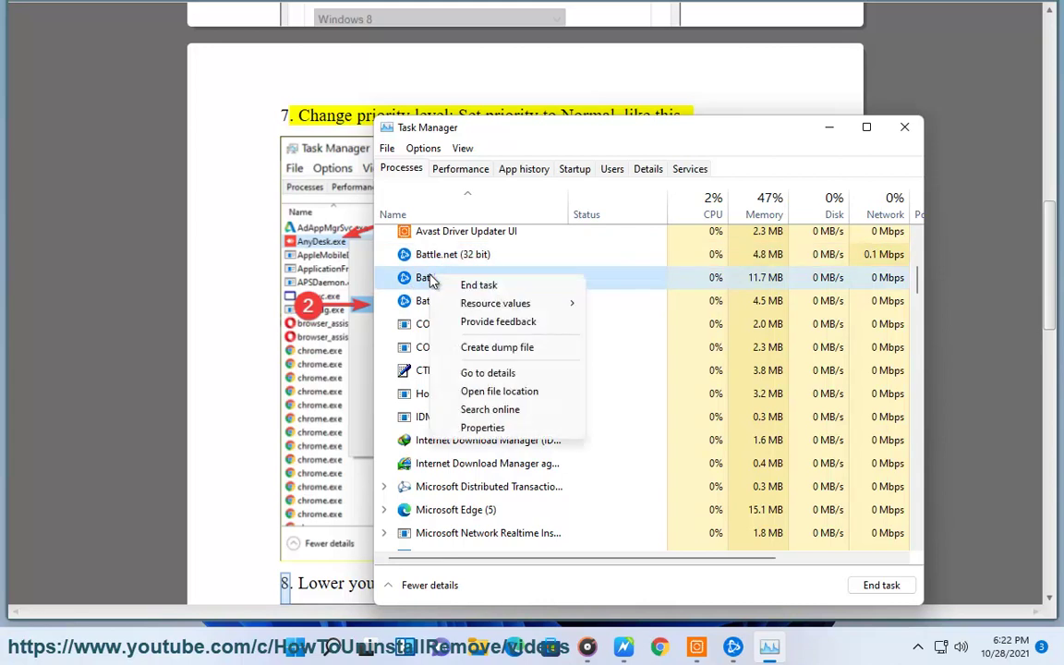
{"action": "right_click", "coordinate": [412, 309]}
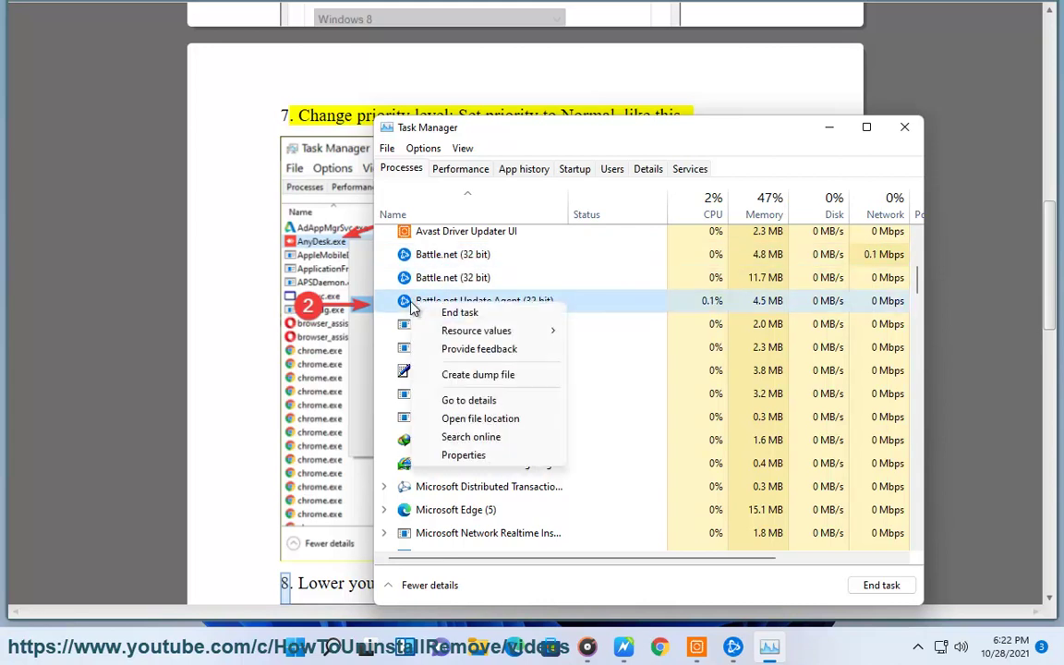
{"action": "mouse_move", "coordinate": [441, 338]}
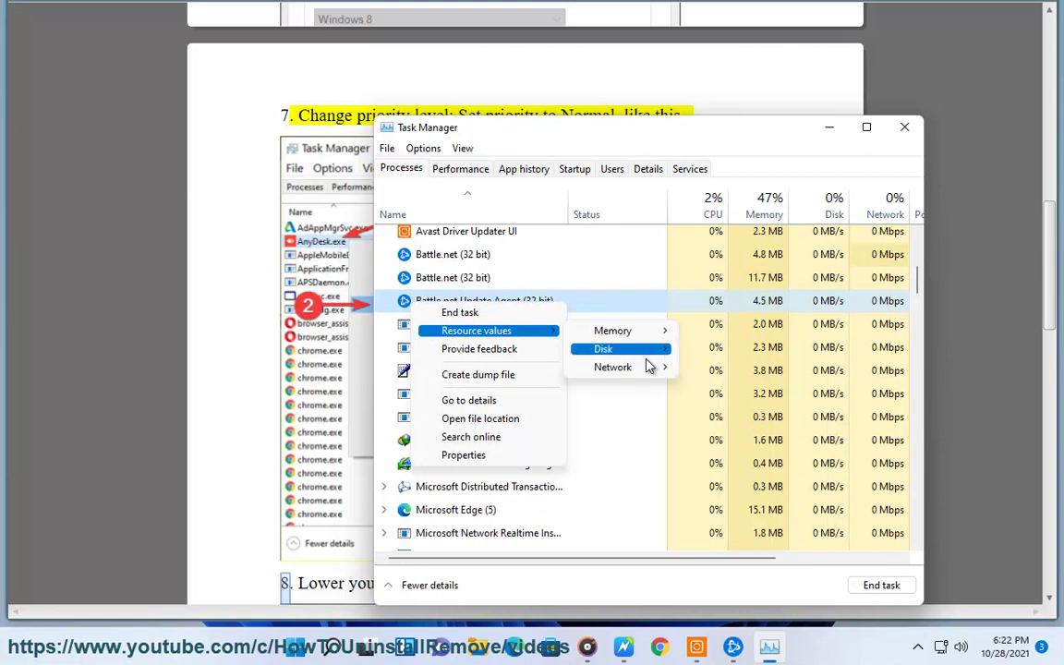
{"action": "mouse_move", "coordinate": [648, 370]}
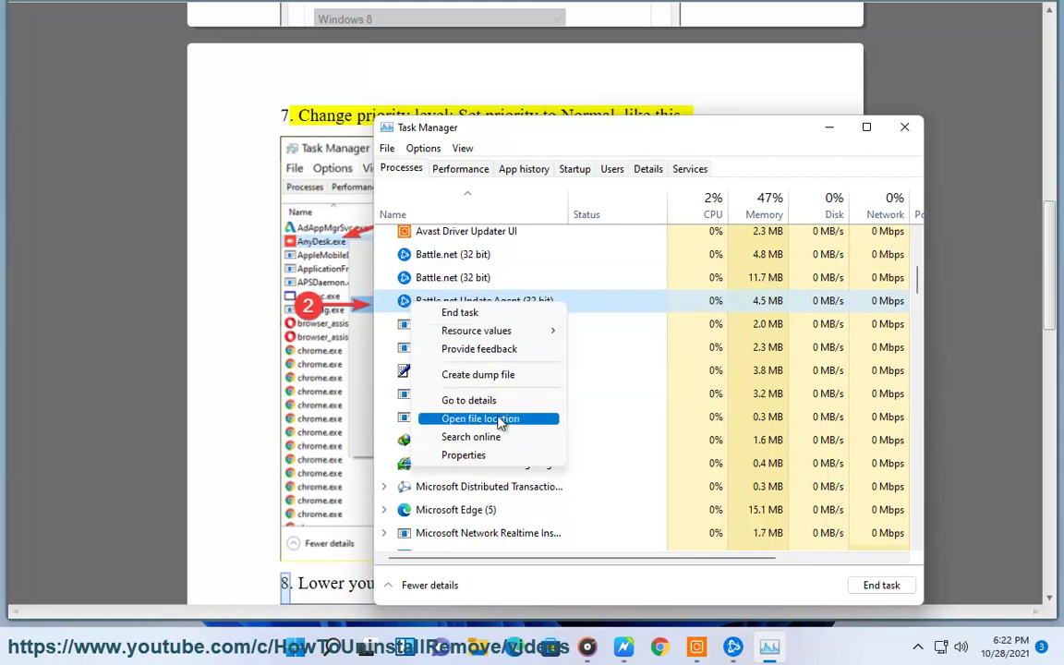
Step: Show Task Manager's detailed process list and view the priority levels, including Normal, for the first Battle.net process
{"action": "left_click_drag", "start_coordinate": [521, 130], "coordinate": [748, 116]}
{"action": "left_click_drag", "start_coordinate": [814, 131], "coordinate": [772, 122]}
{"action": "left_click", "coordinate": [833, 147]}
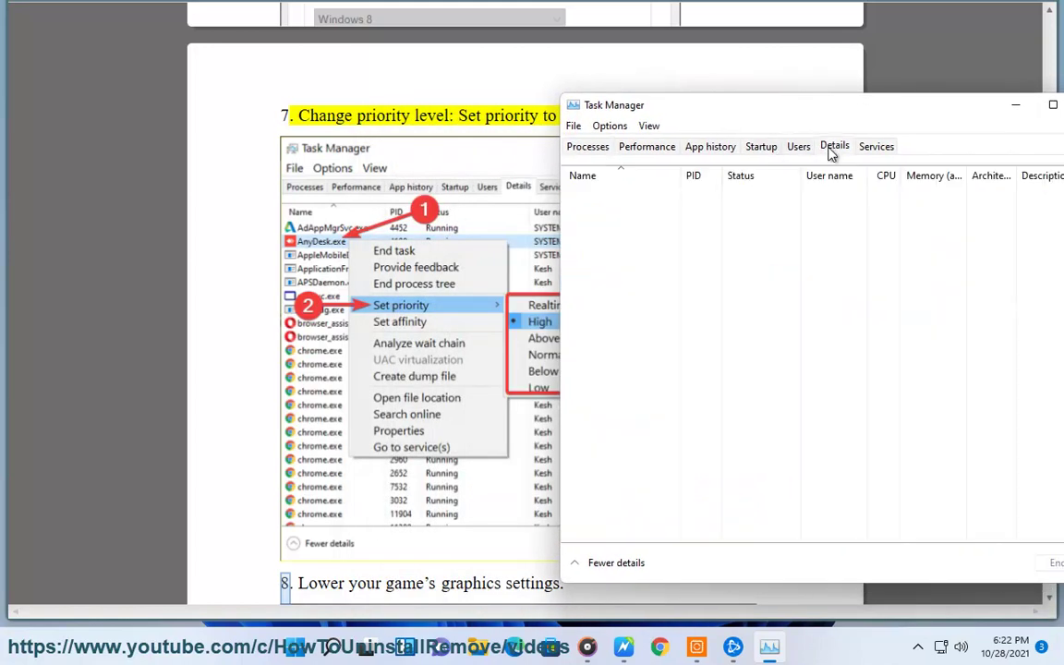
{"action": "right_click", "coordinate": [609, 259]}
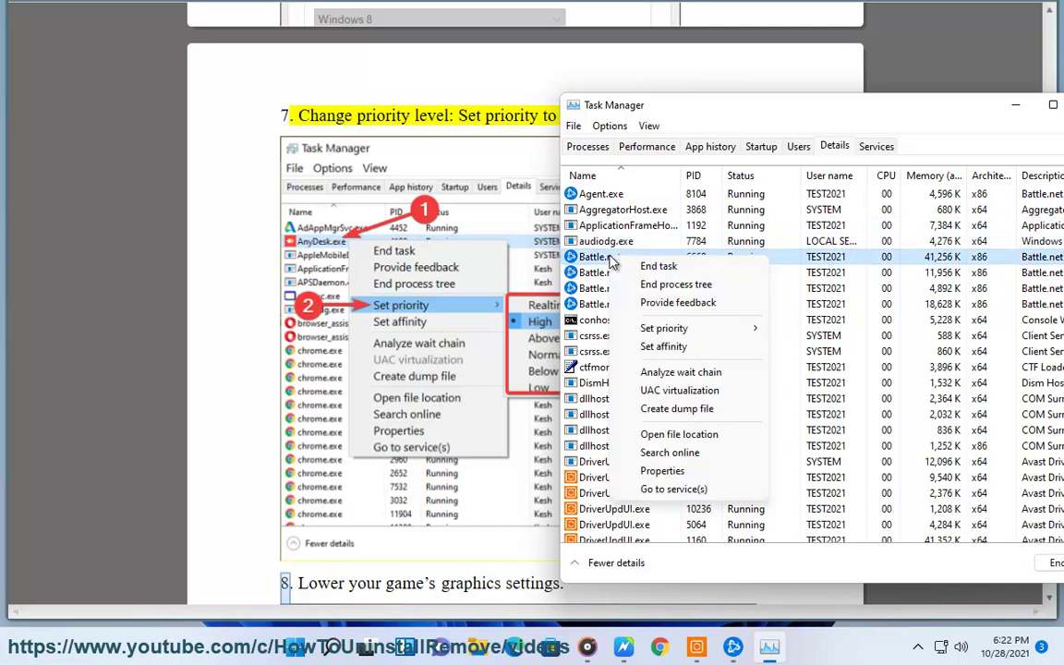
{"action": "mouse_move", "coordinate": [665, 328]}
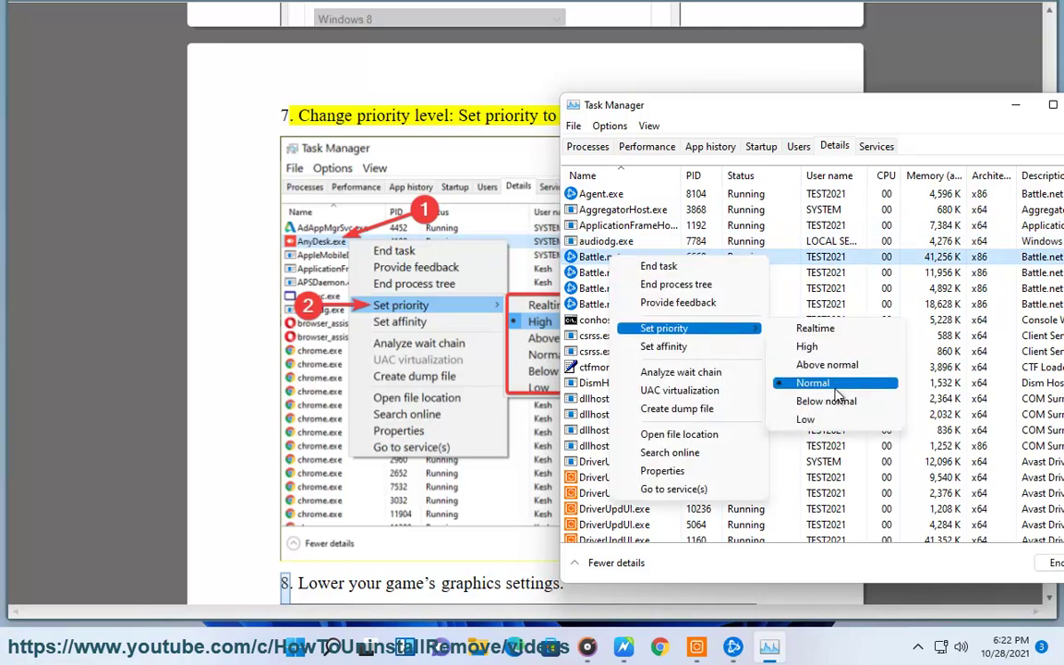
Step: Return to the guide and read its section on lowering the game's graphics settings, including the V-Sync and Shadow Quality tips
{"action": "left_click", "coordinate": [452, 368]}
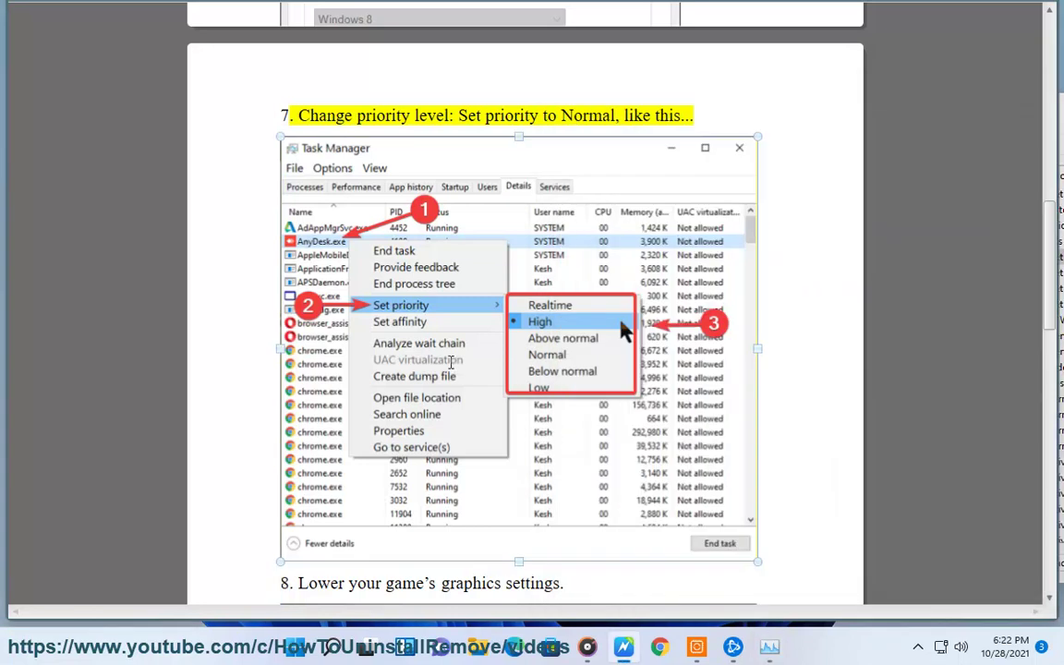
{"action": "scroll", "coordinate": [835, 368], "scroll_direction": "down", "scroll_amount": 2}
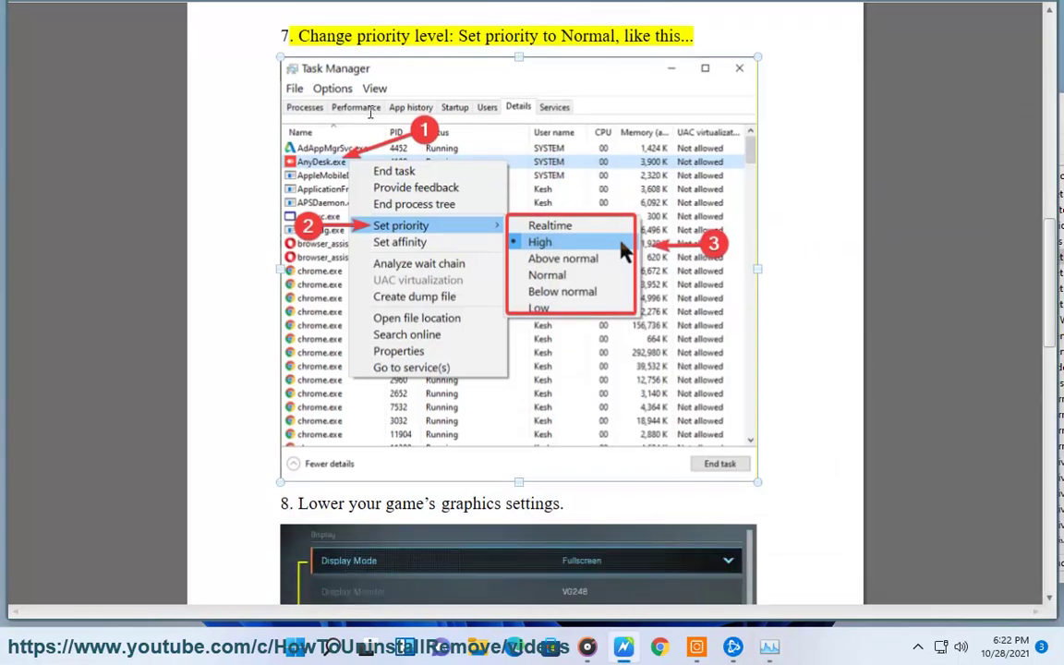
{"action": "scroll", "coordinate": [800, 370], "scroll_direction": "down", "scroll_amount": 6}
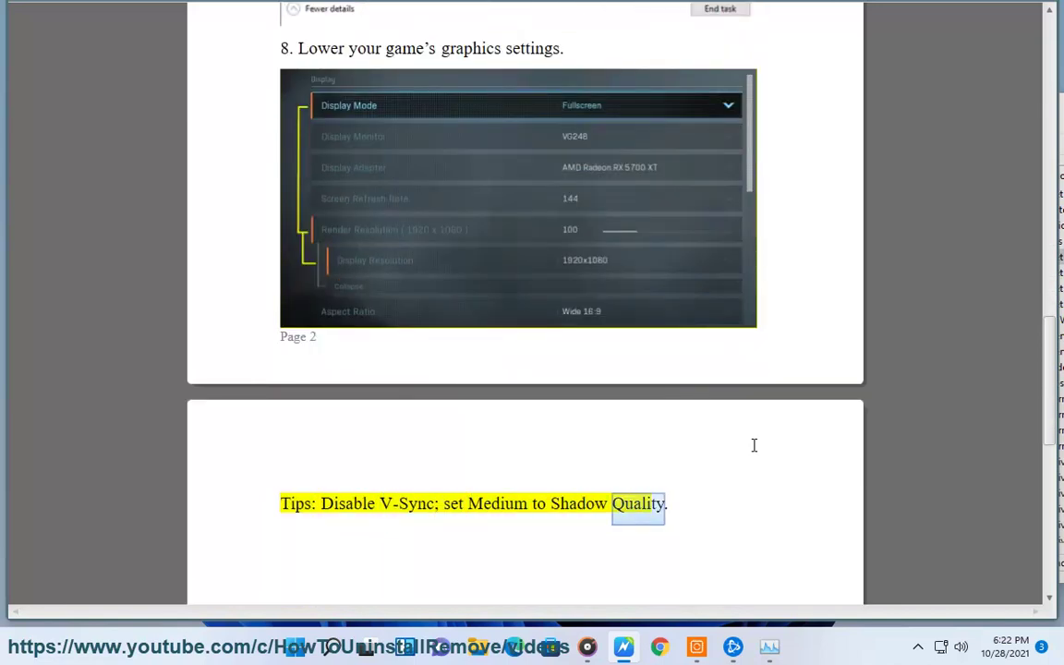
Step: Go back to the beginning of the guide and place the Battle.net login window beside its list of fixes
{"action": "scroll", "coordinate": [753, 445], "scroll_direction": "up", "scroll_amount": 15}
{"action": "scroll", "coordinate": [750, 445], "scroll_direction": "up", "scroll_amount": 3}
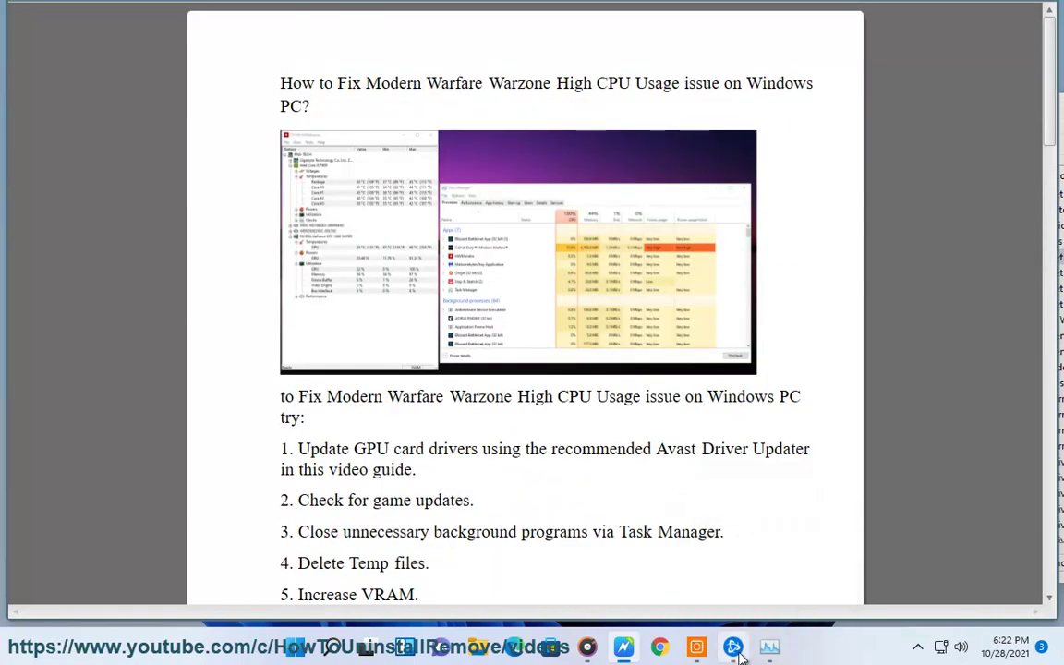
{"action": "left_click_drag", "start_coordinate": [591, 108], "coordinate": [934, 95]}
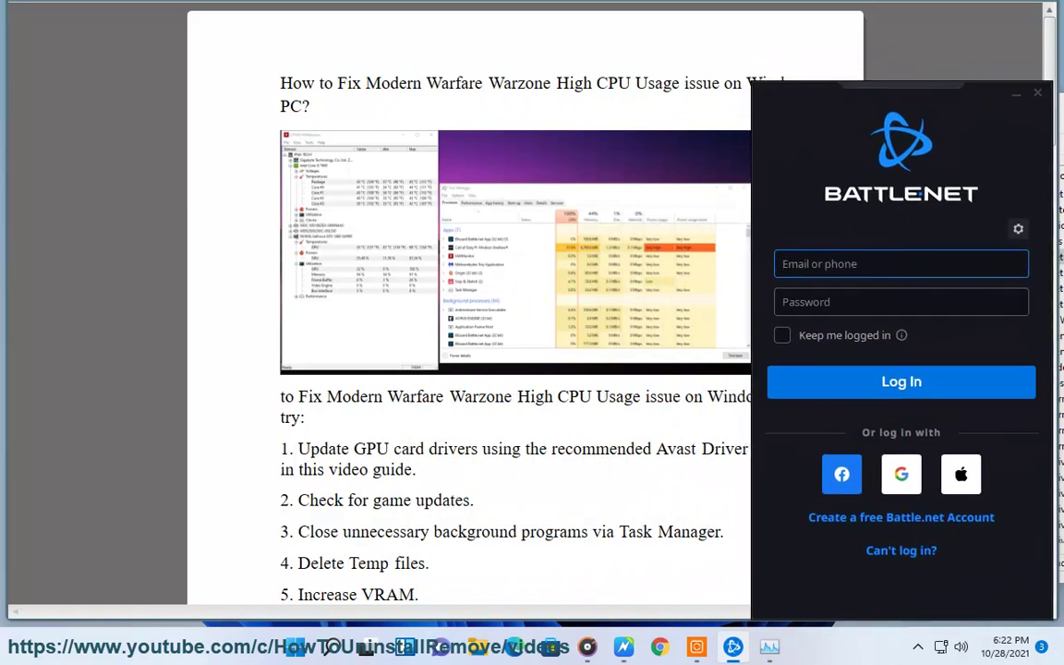